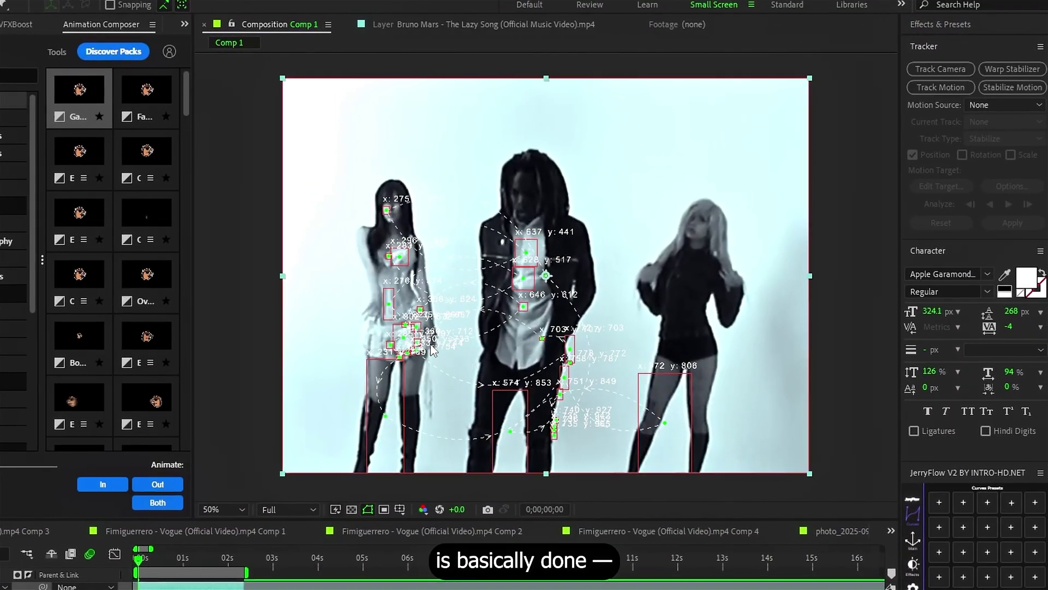
Select the dancers clip and scrub Tracery's Threshold to 6.00 and Blur Strength to 0.3.
left_click(464, 336)
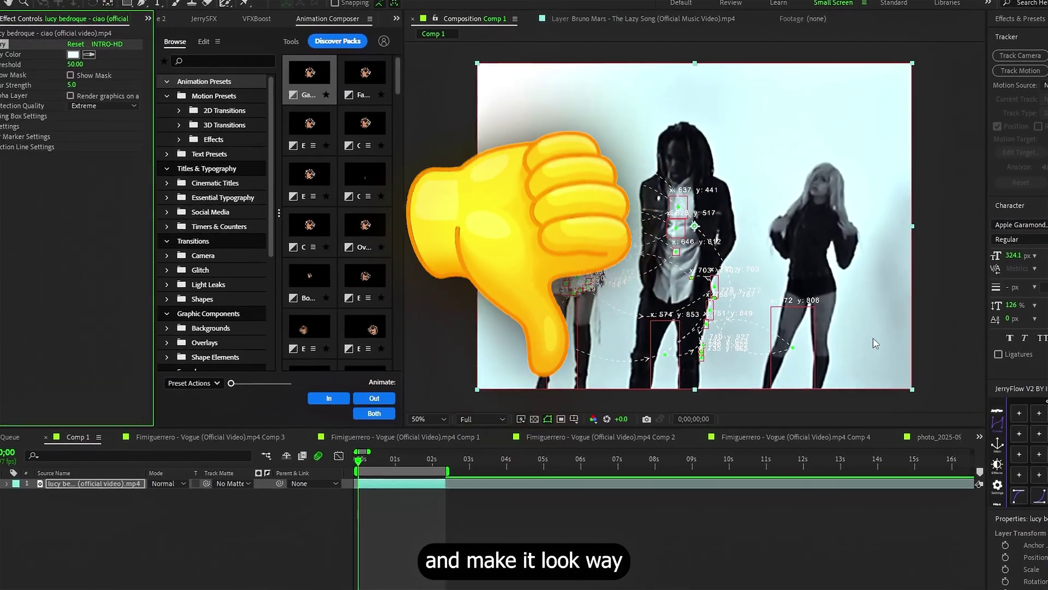
left_click_drag(85, 63, 108, 66)
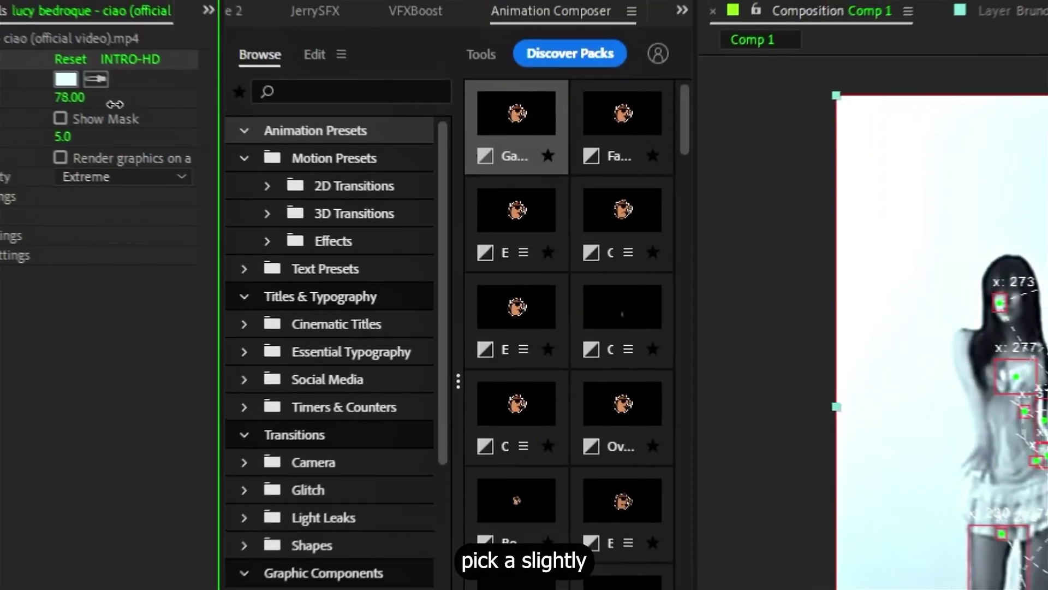
left_click_drag(114, 104, 75, 141)
left_click_drag(163, 173, 184, 168)
left_click_drag(169, 133, 93, 143)
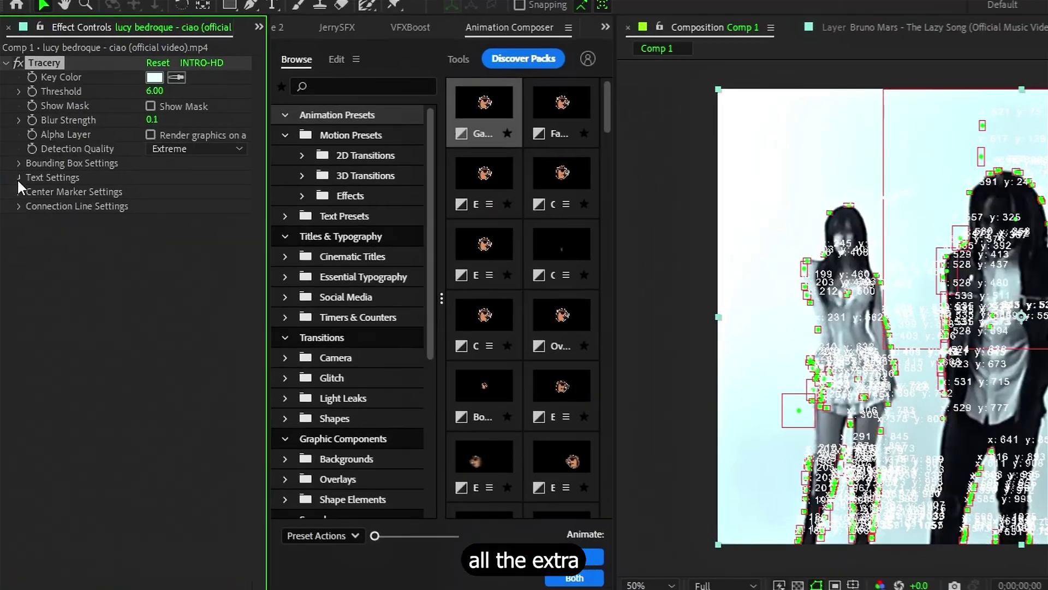
Make Tracery's center markers black (000000) Crosses and enable Alpha Layer 'Render graphics on a'.
left_click(16, 171)
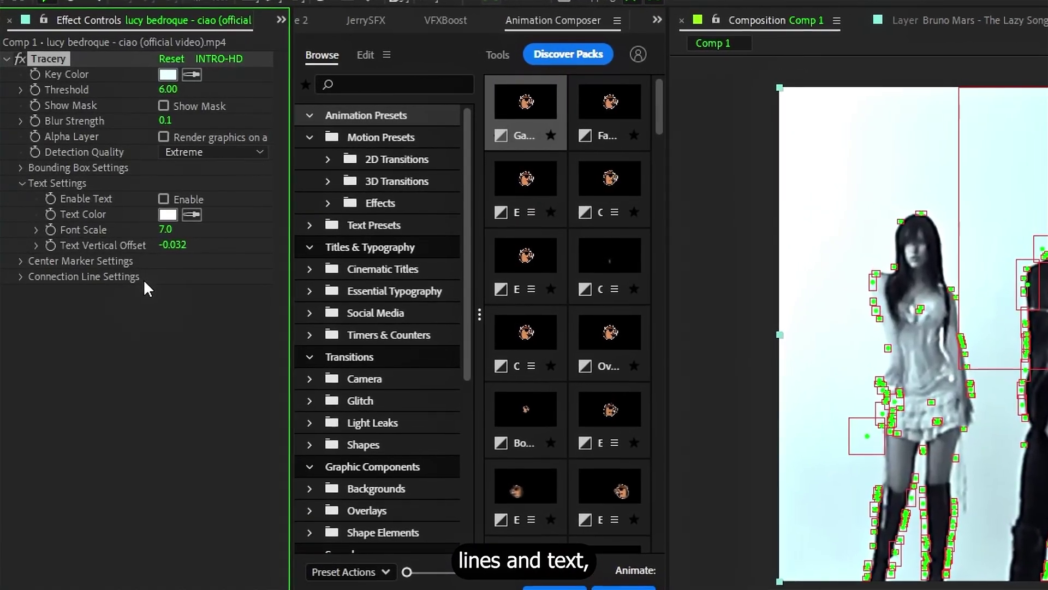
left_click(20, 182)
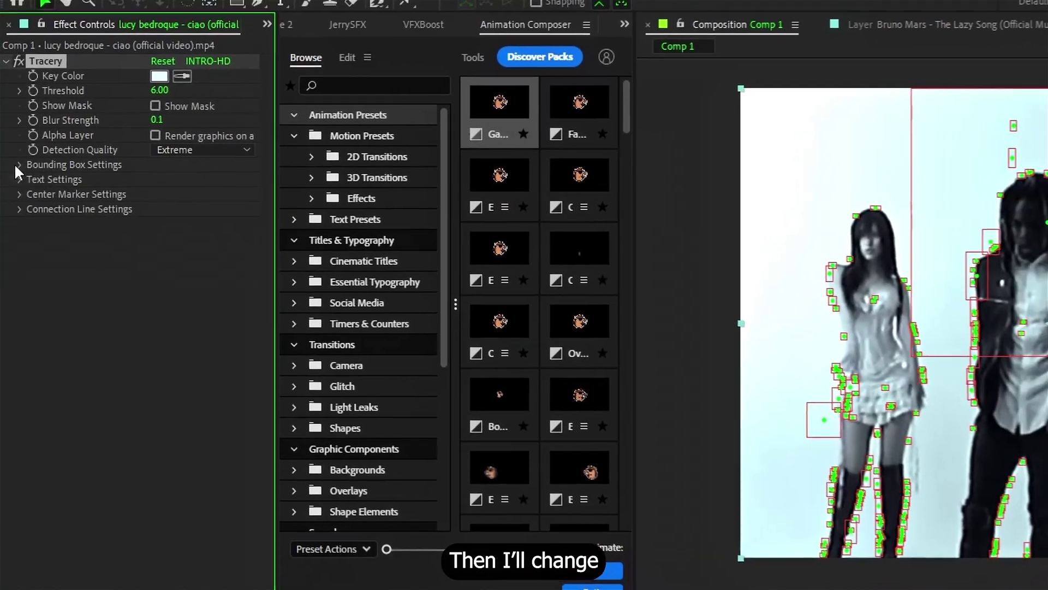
left_click(21, 198)
left_click(172, 218)
left_click(183, 271)
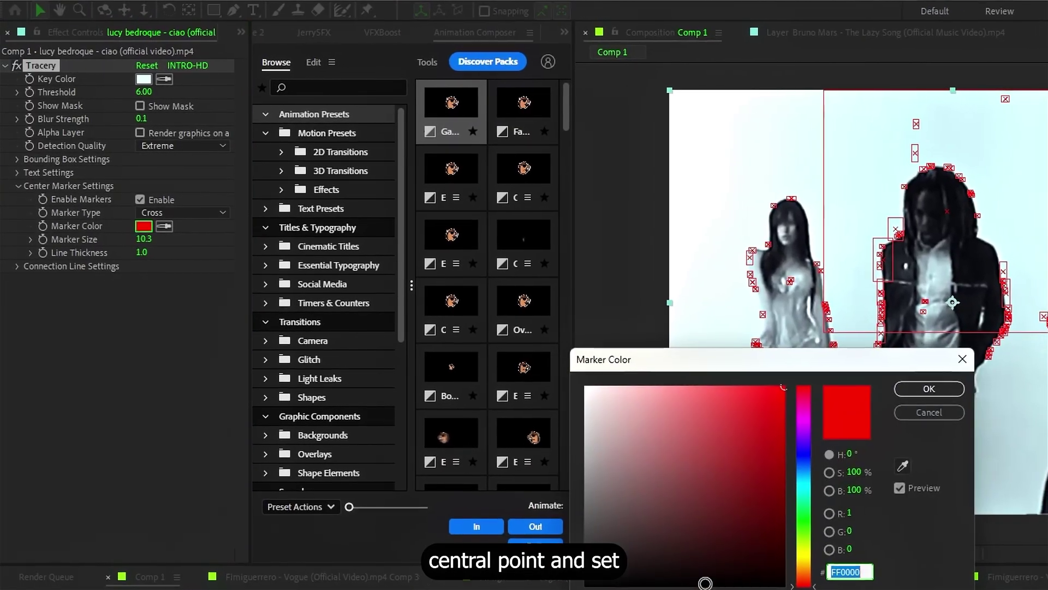
type("000000")
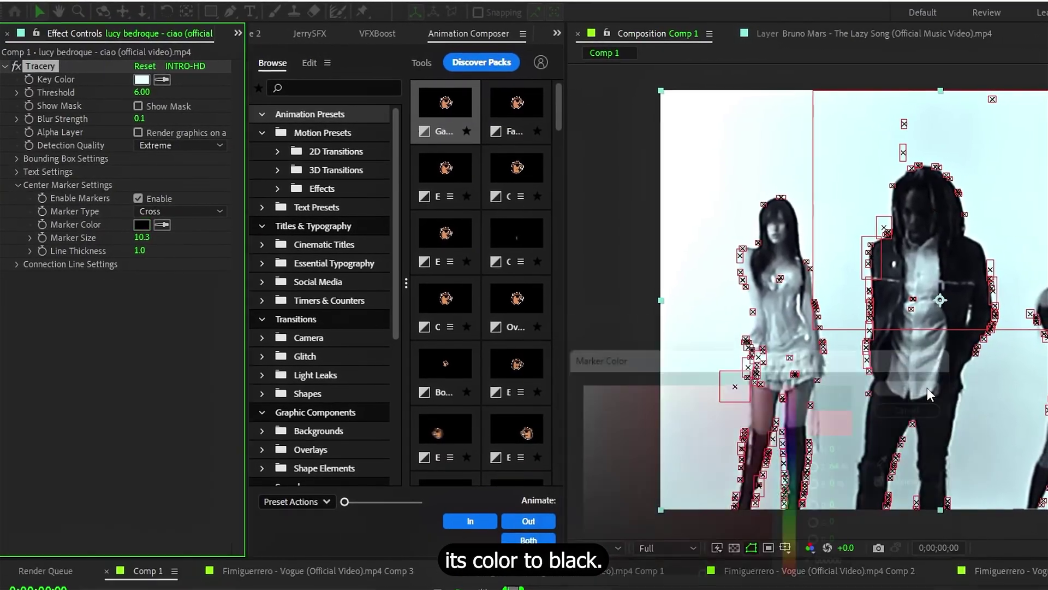
left_click(138, 133)
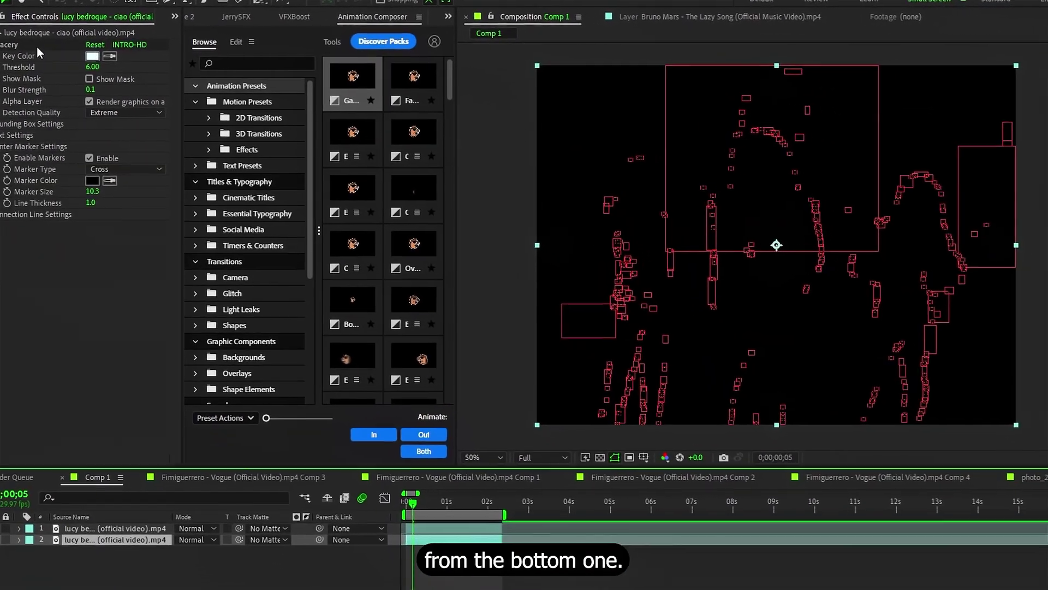
Delete Tracery from layer 2, then add Drop Shadow and Deep Glow to the tracking layer.
key("Delete")
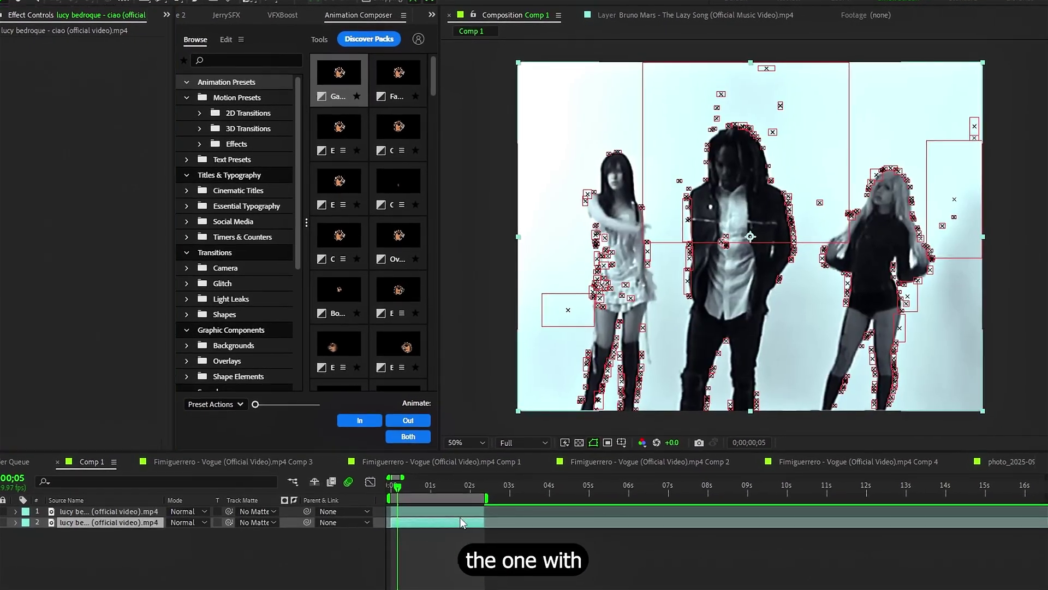
type("d")
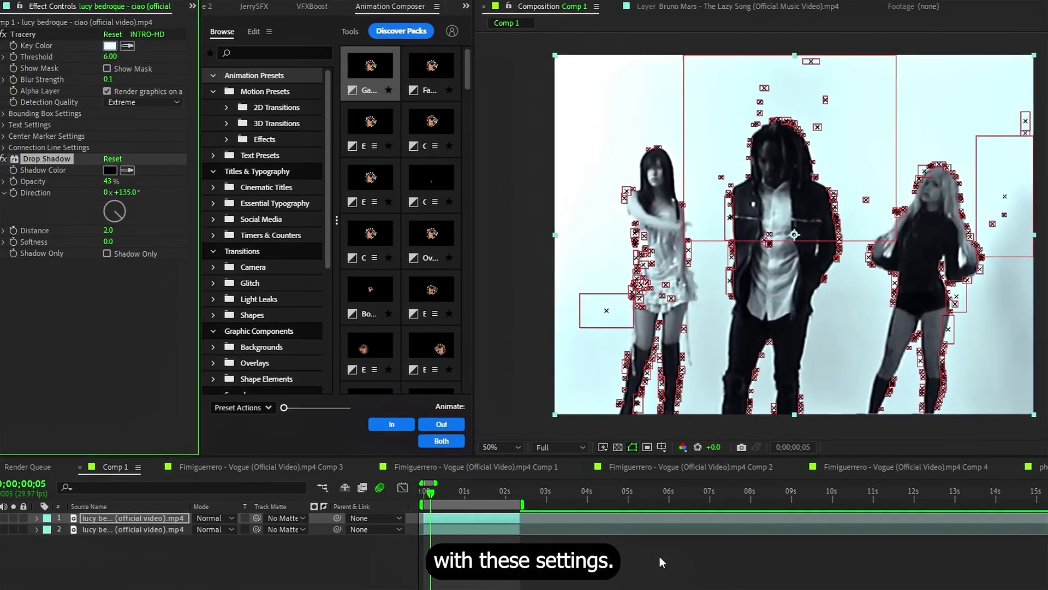
key("ctrl+space")
type("deep")
key("Return")
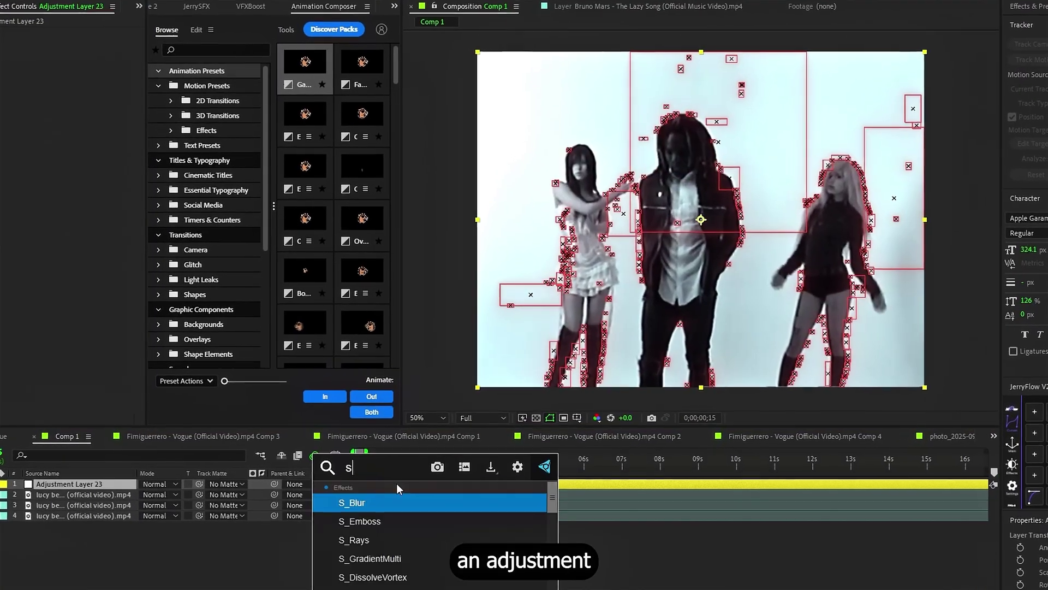
Apply Signal to the adjustment layer and uncheck Luma modulation's Turn On/Off and Tape Errors.
type("i")
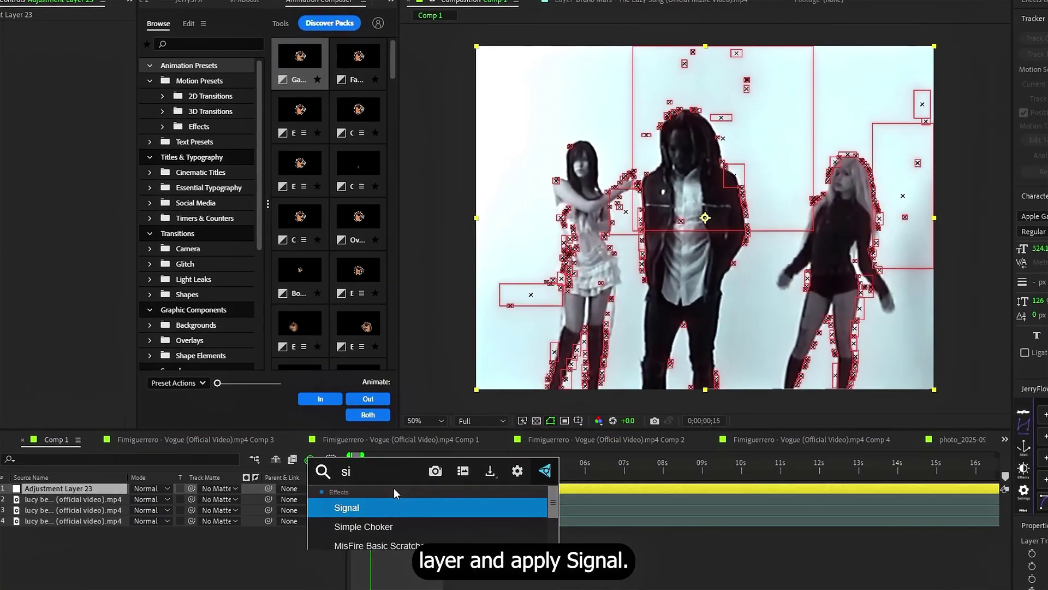
type("gnal")
left_click(369, 506)
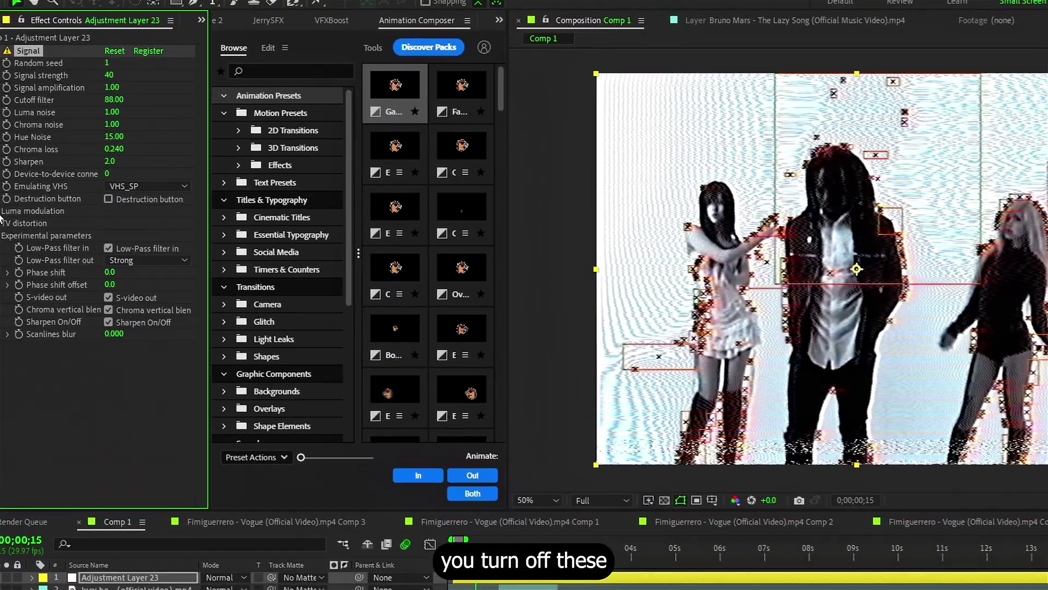
left_click(1, 211)
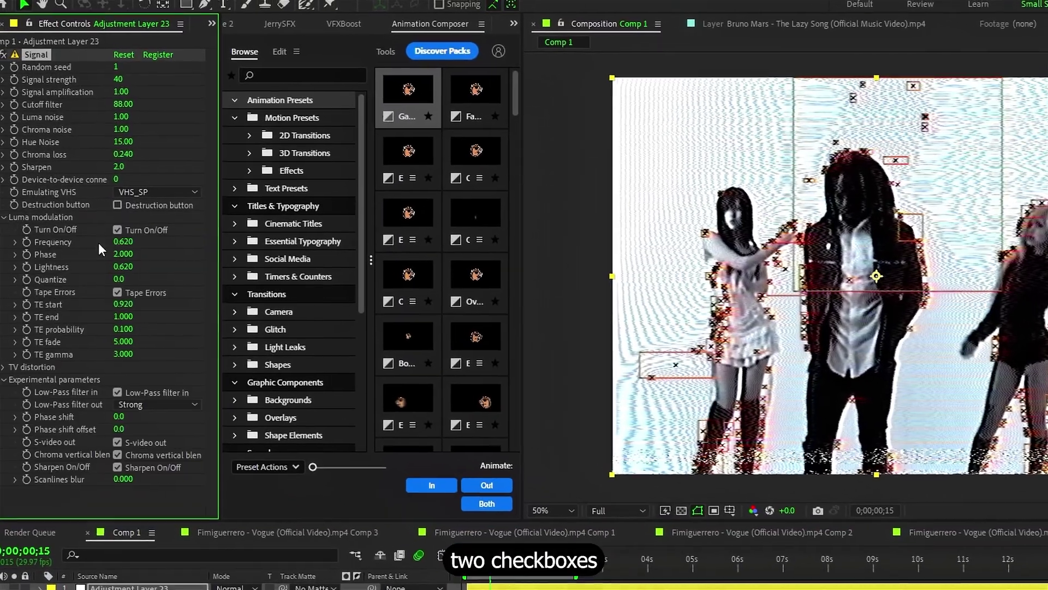
left_click(108, 223)
left_click(109, 285)
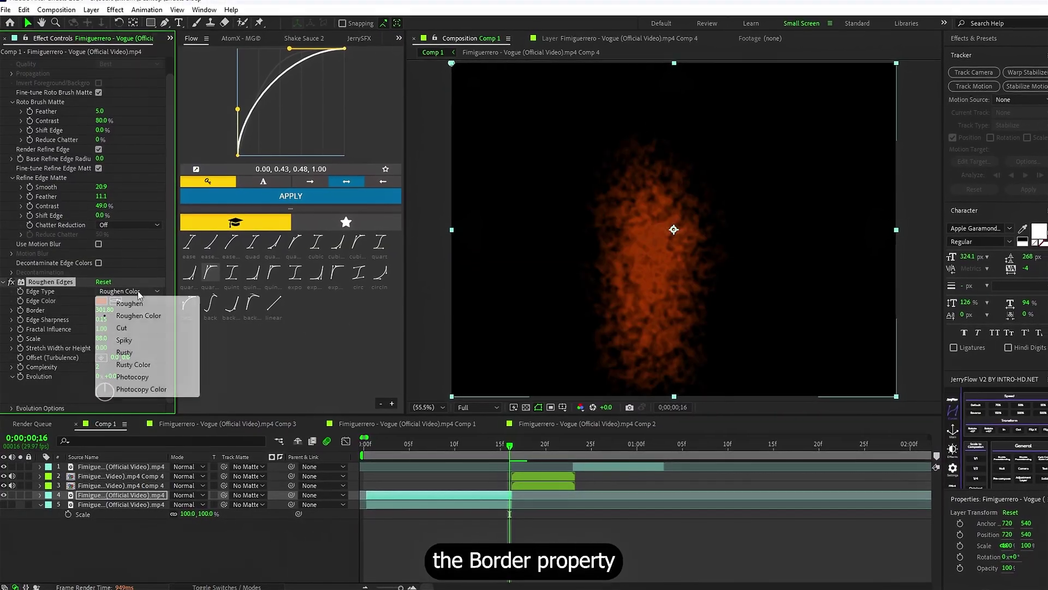
Keyframe the Roughen Edges Border toward 309.9 and apply Levels to the dancer clip.
left_click(104, 308)
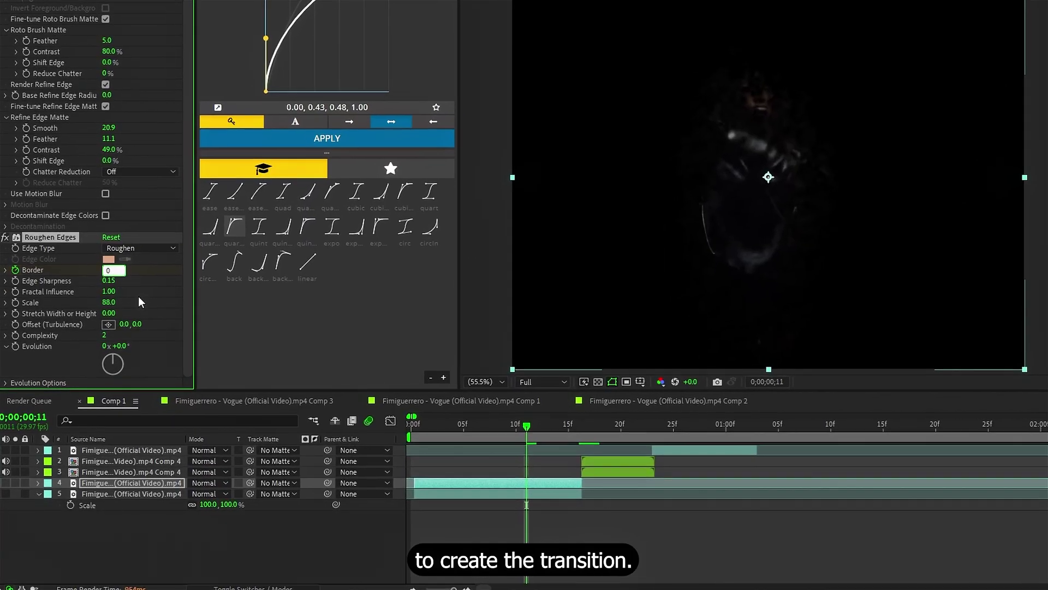
key("ctrl+space")
type("level")
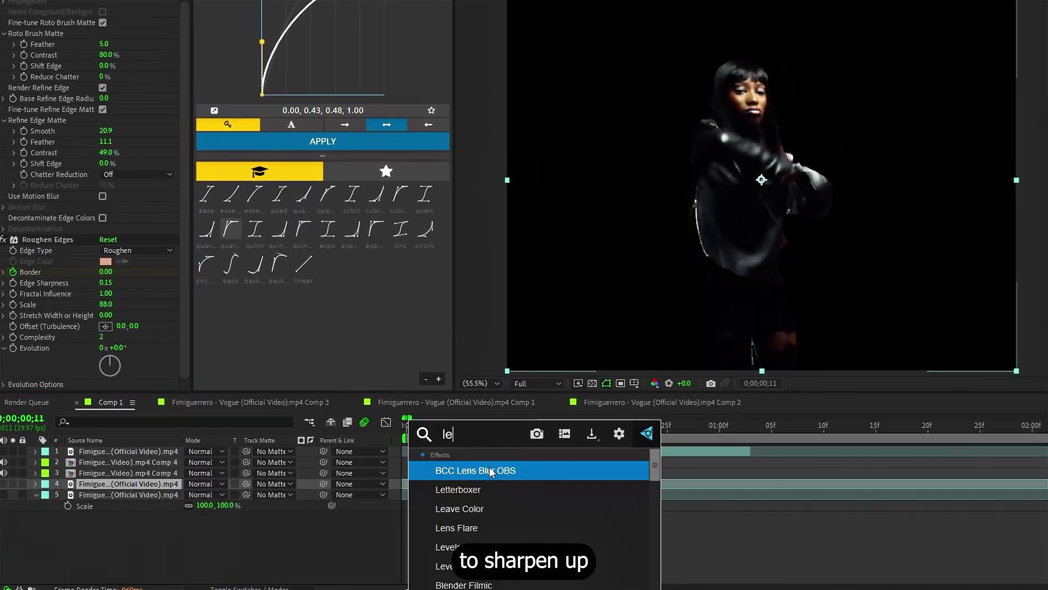
left_click(468, 473)
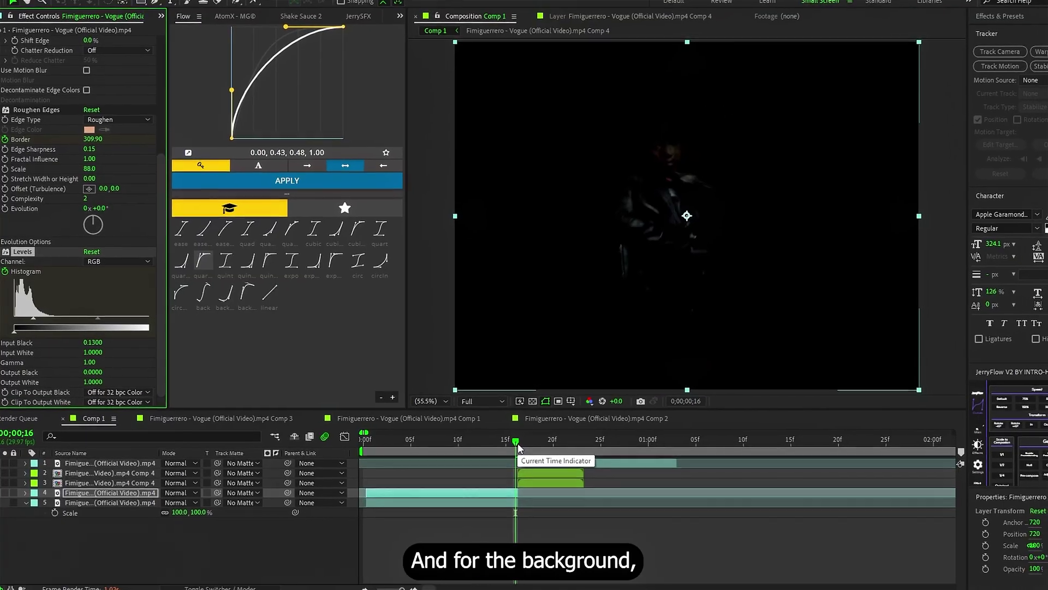
Apply S_DissolveLuma to the background layer 5 through the effect search.
key("ctrl+space")
type("lu")
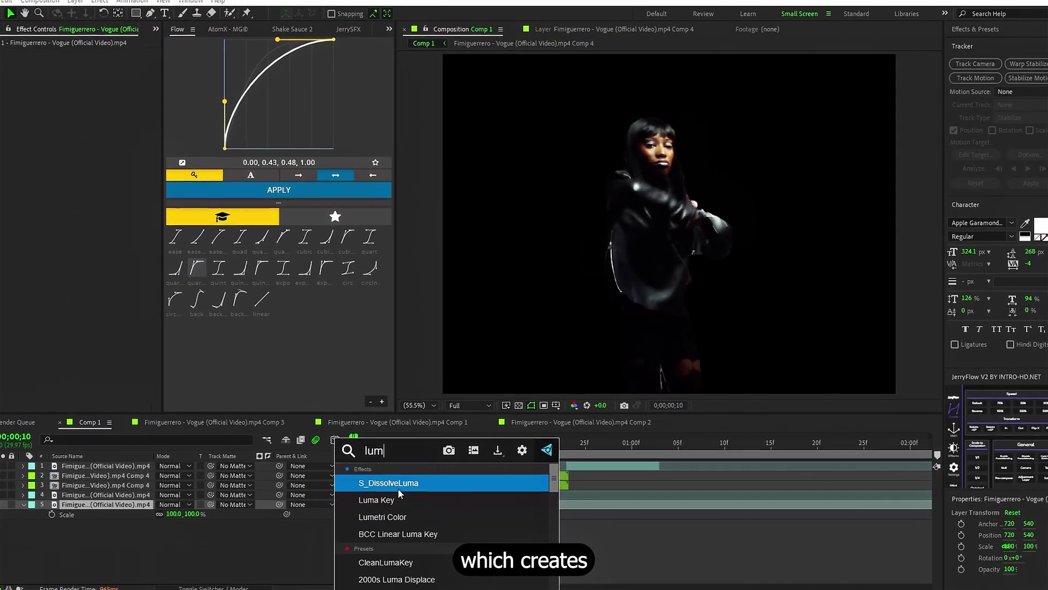
key("Return")
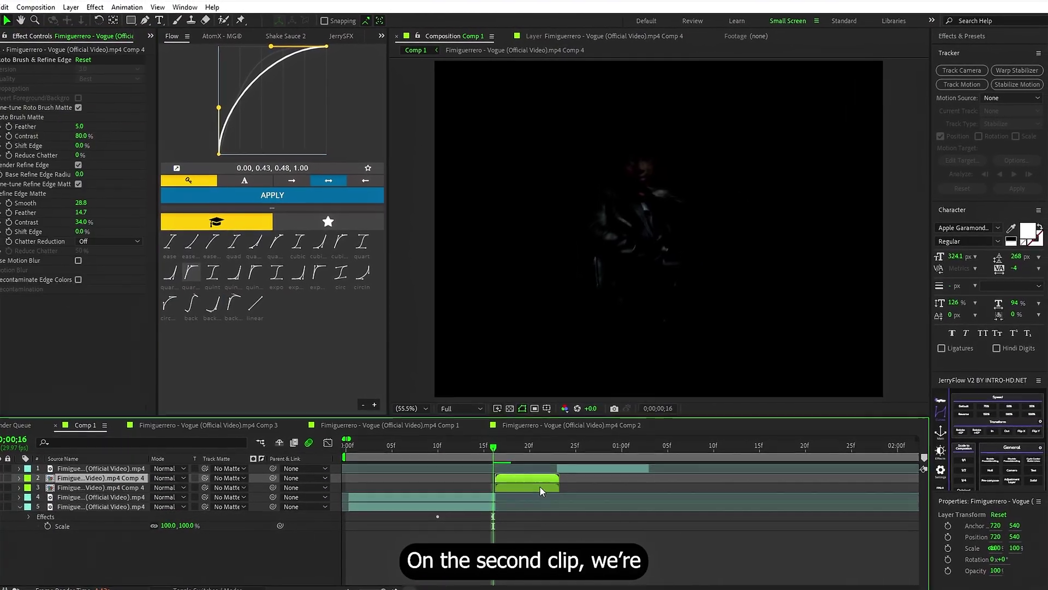
Duplicate the Vogue Comp 4 layer and apply Time > Freeze Frame to the copy.
key("ctrl+d")
right_click(486, 500)
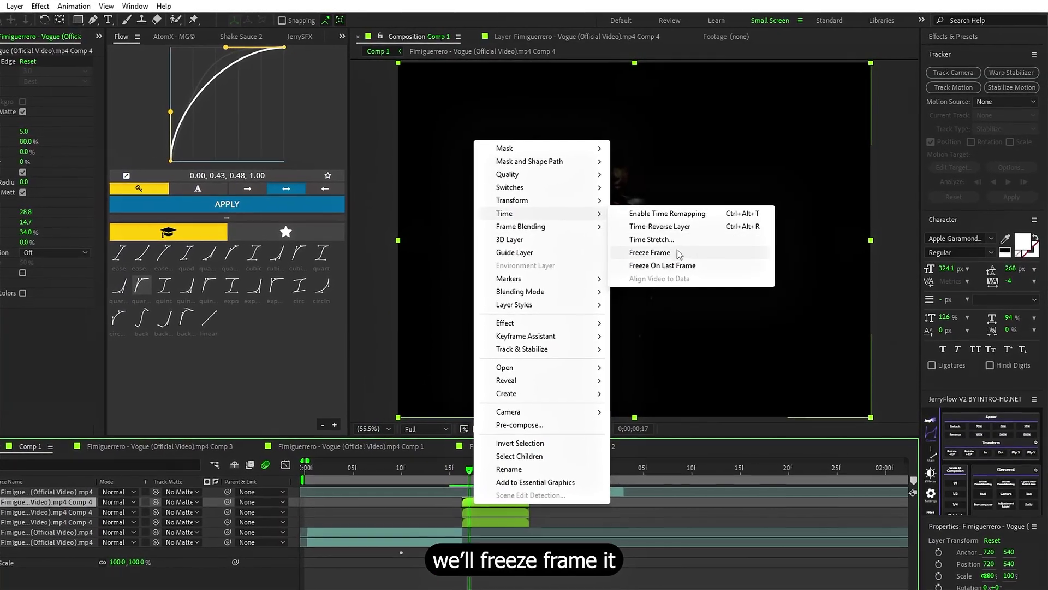
left_click(650, 252)
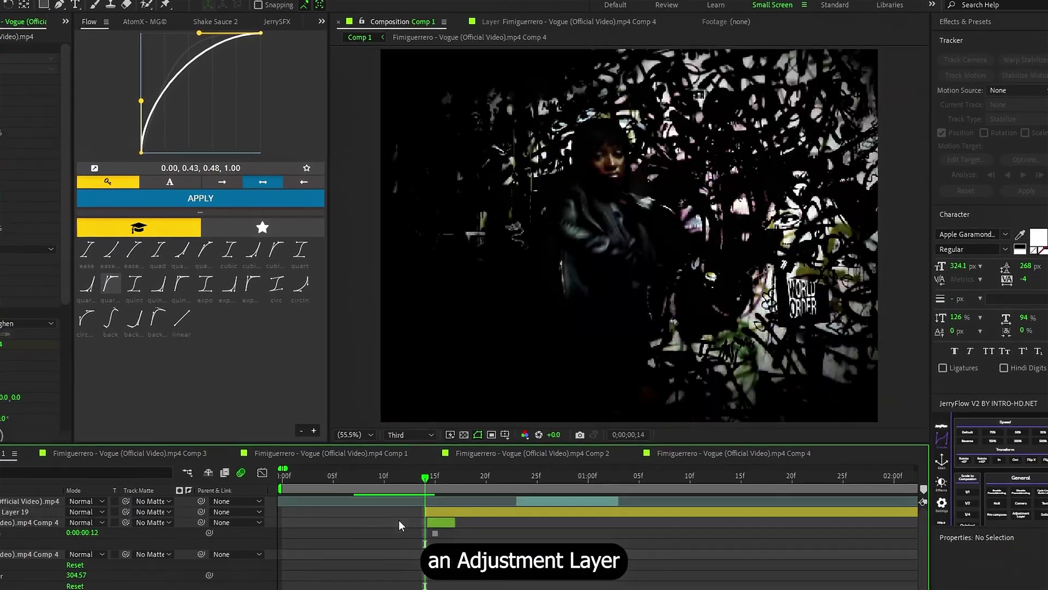
Apply BCC Temporal Blur to Adjustment Layer 19.
key("ctrl+space")
type("tem")
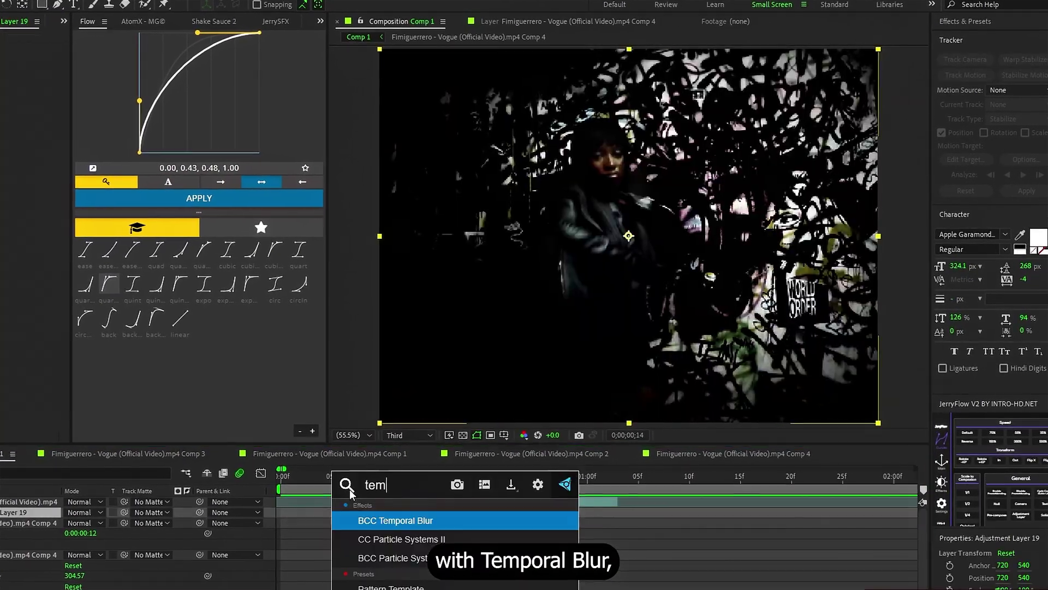
key("Return")
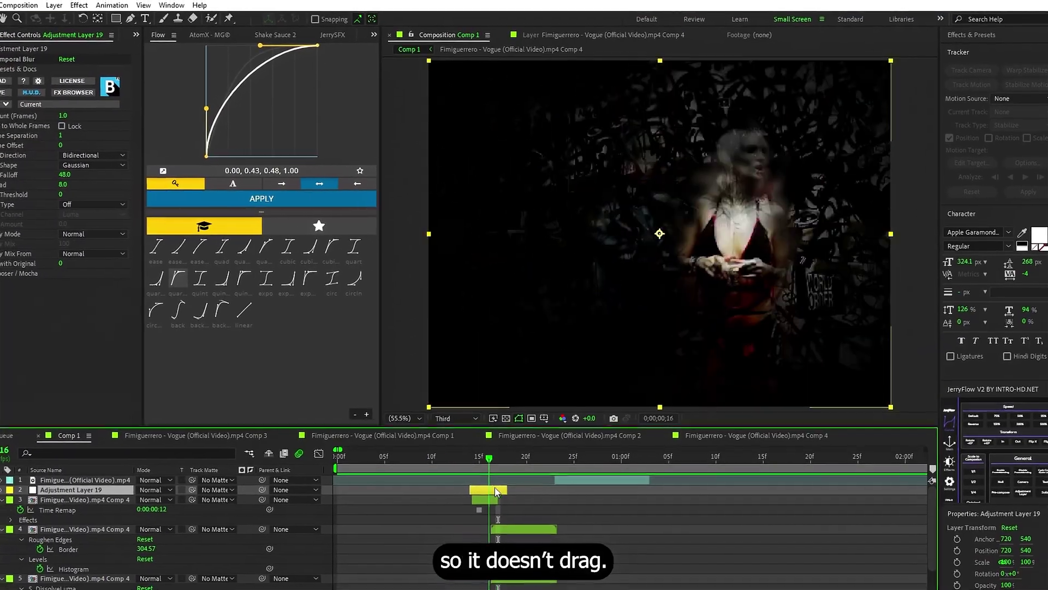
Duplicate the blur layer, move the copy over the next cut and trim it to 21f.
key("ctrl+d")
left_click_drag(494, 487, 536, 484)
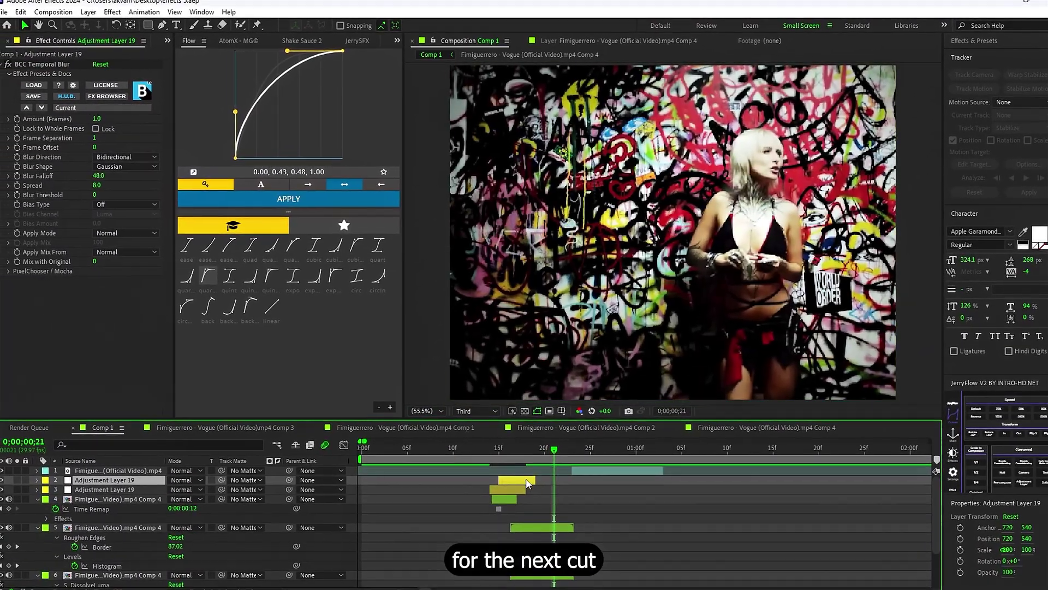
key("ctrl+shift+]")
key("[")
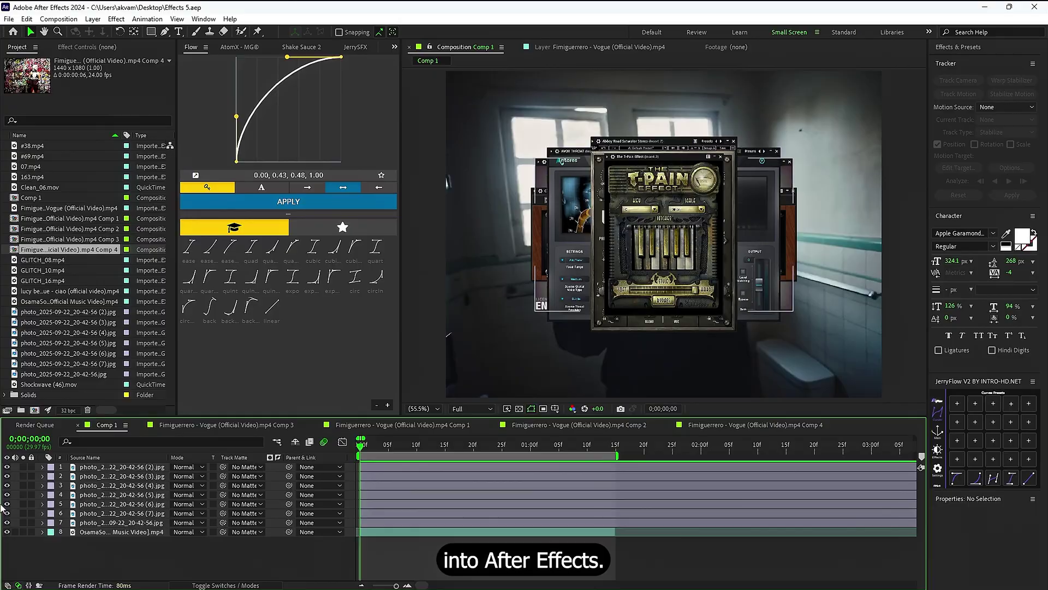
Select the OsamaSon video layer and run Track Camera to solve 3D track points.
key("space")
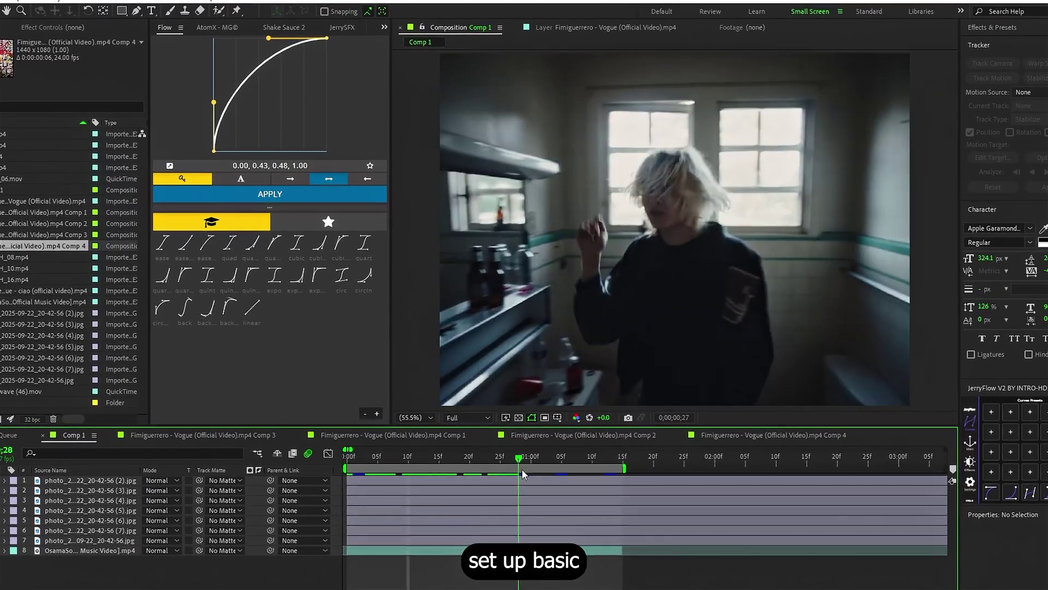
left_click_drag(522, 470, 375, 471)
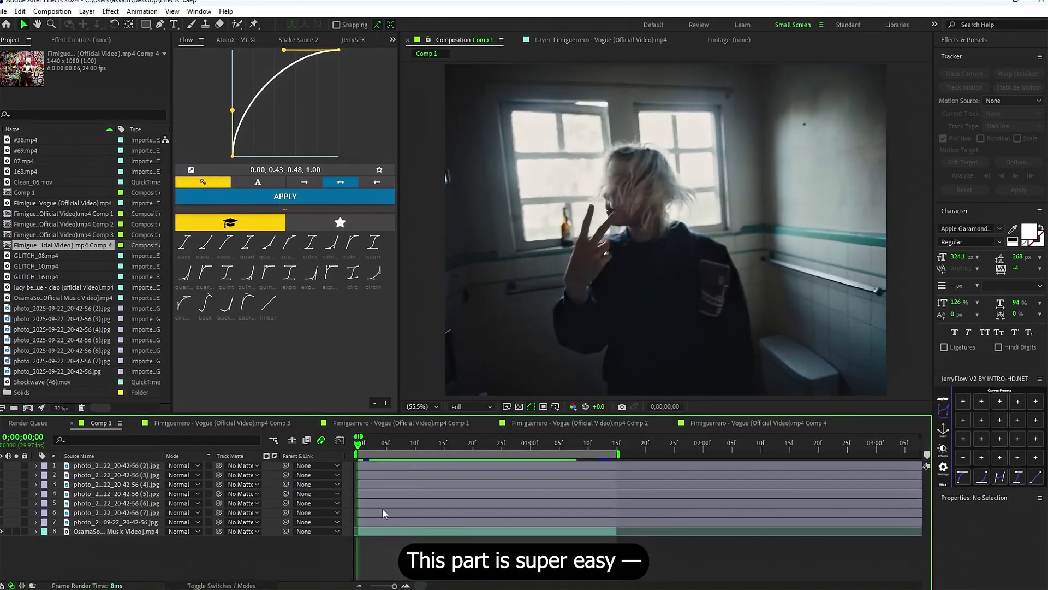
left_click(395, 532)
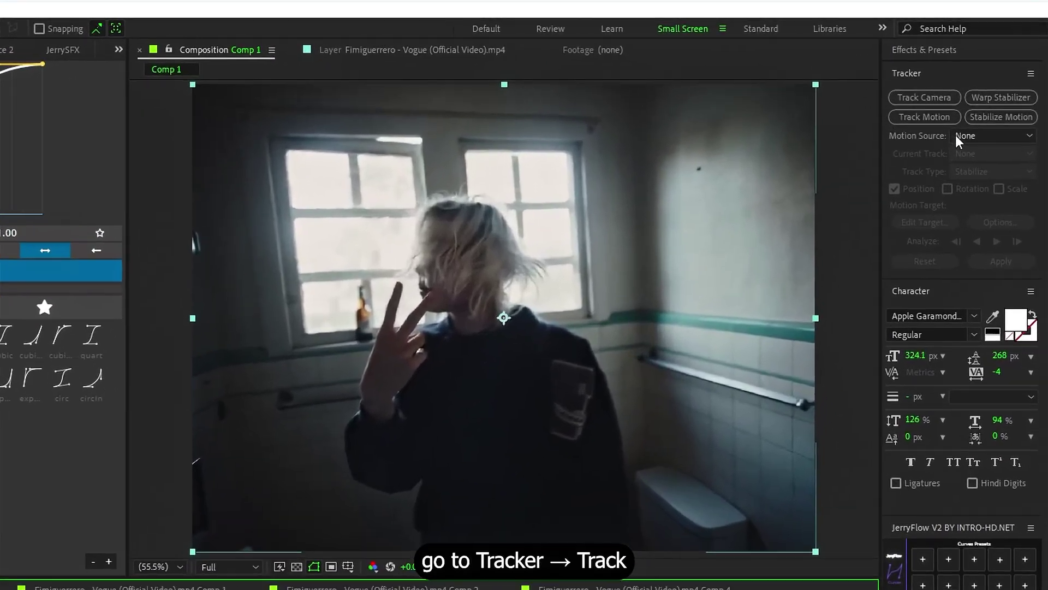
left_click(925, 98)
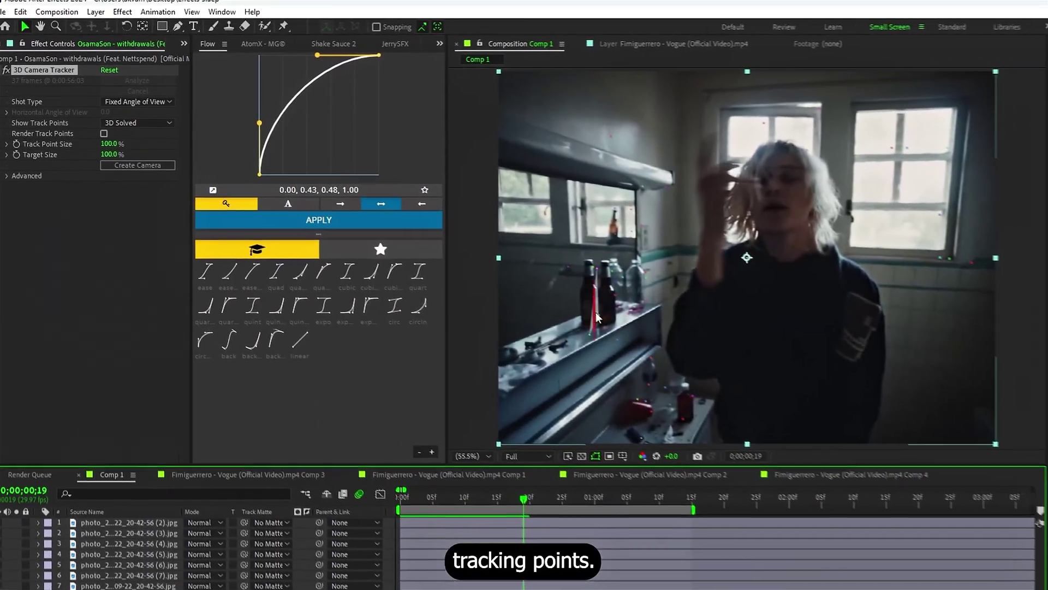
key("Page_Up")
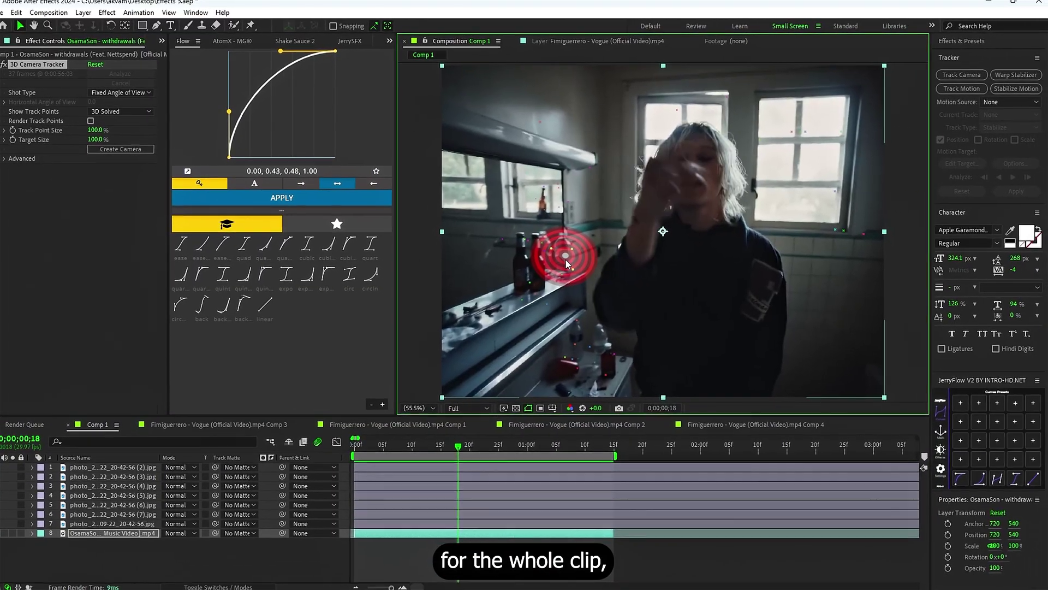
Create a null and camera from a track point and make the T-Pain photo layer 3D.
right_click(565, 258)
left_click(594, 295)
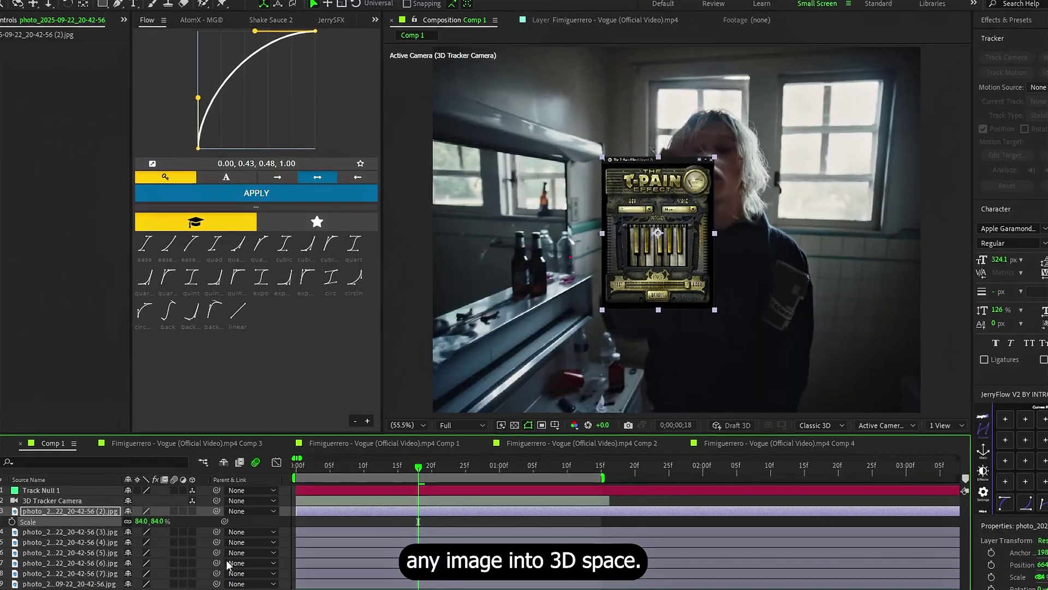
left_click(192, 512)
left_click_drag(419, 468, 390, 473)
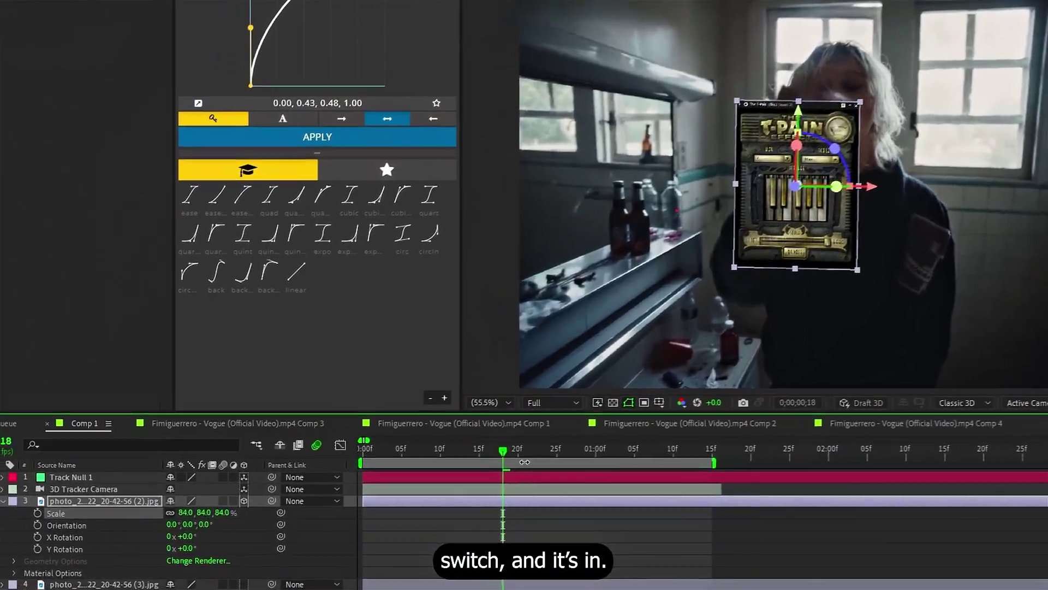
mouse_move(488, 454)
left_mouse_down()
mouse_move(467, 455)
mouse_move(499, 455)
left_mouse_up()
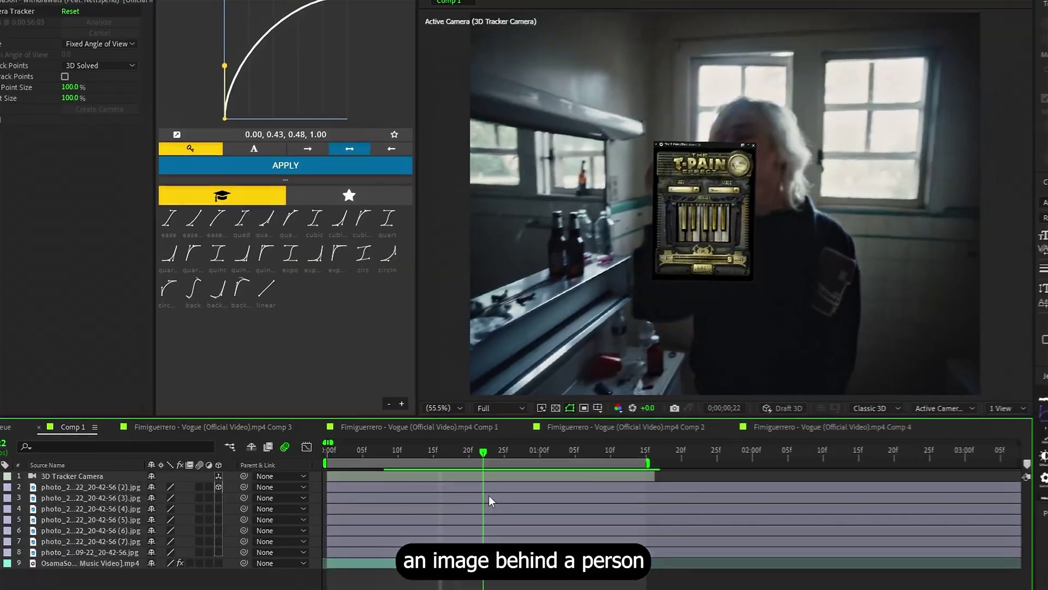
left_click_drag(489, 496, 603, 500)
key("ctrl+d")
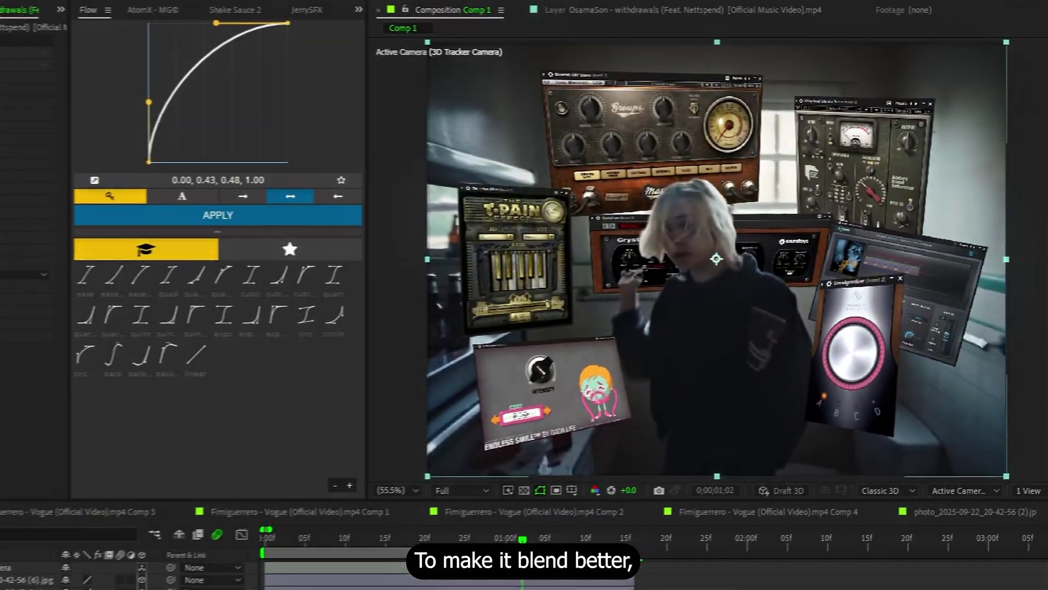
Apply S_DropShadow to the plugin photo and move the current time to frame 15.
key("Return")
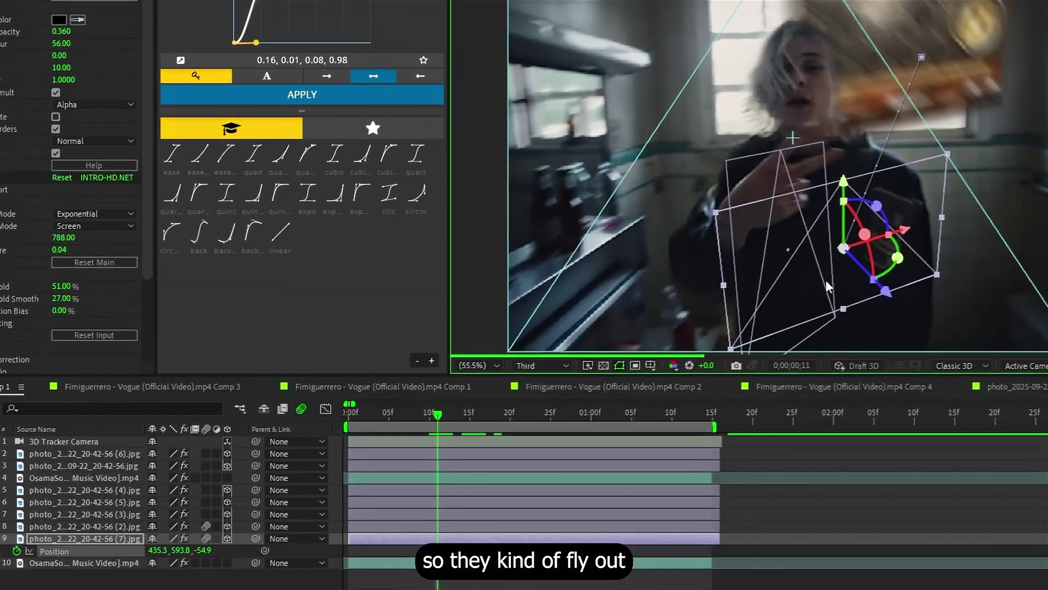
left_click_drag(438, 416, 469, 417)
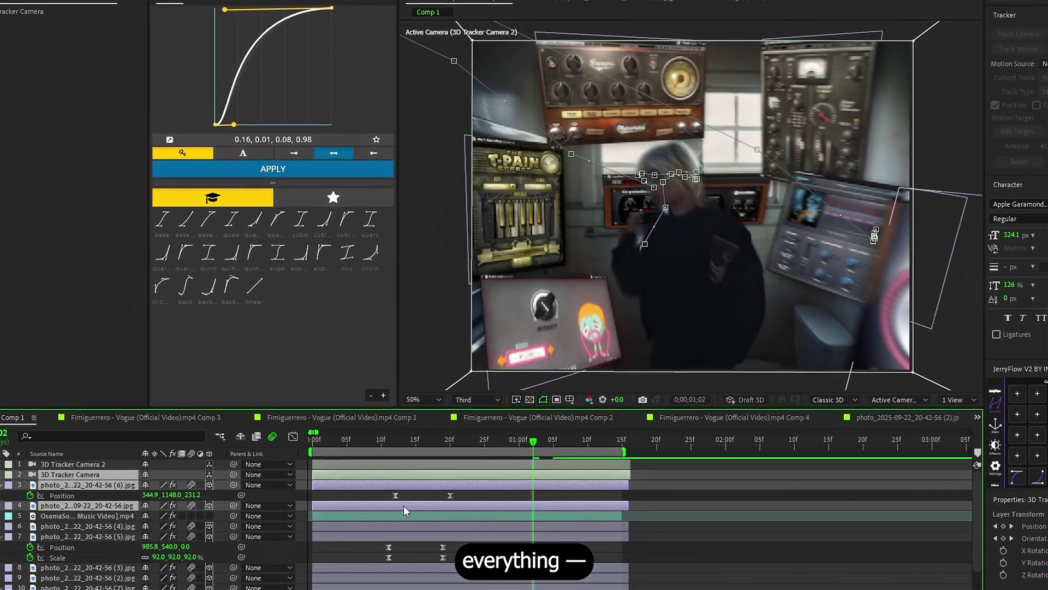
Pre-compose the photo layers and place the video copy between Pre-comp 1 and Pre-comp 2.
key("ctrl+shift+c")
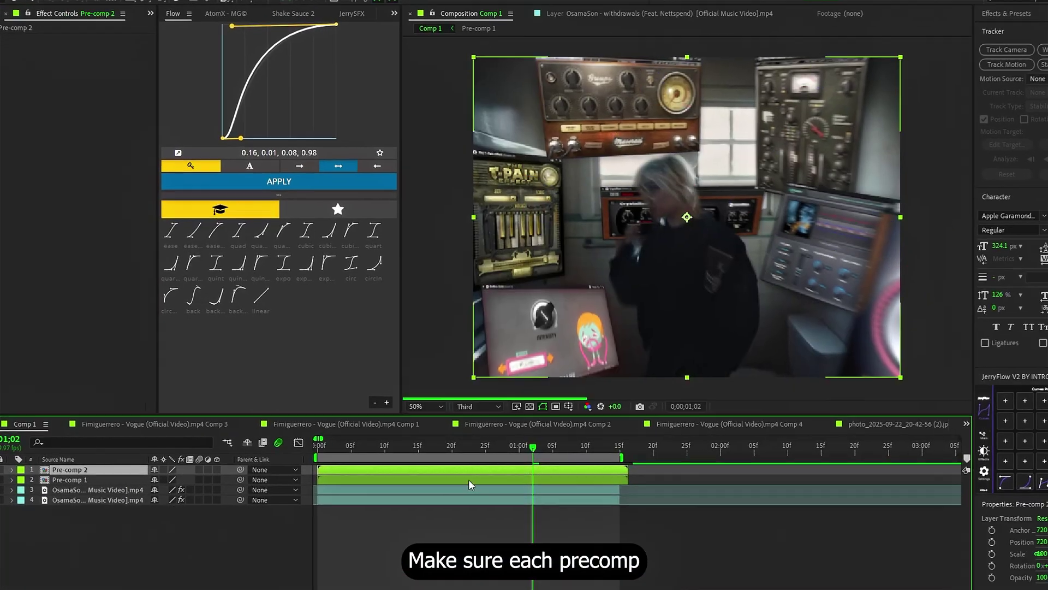
left_click(95, 491)
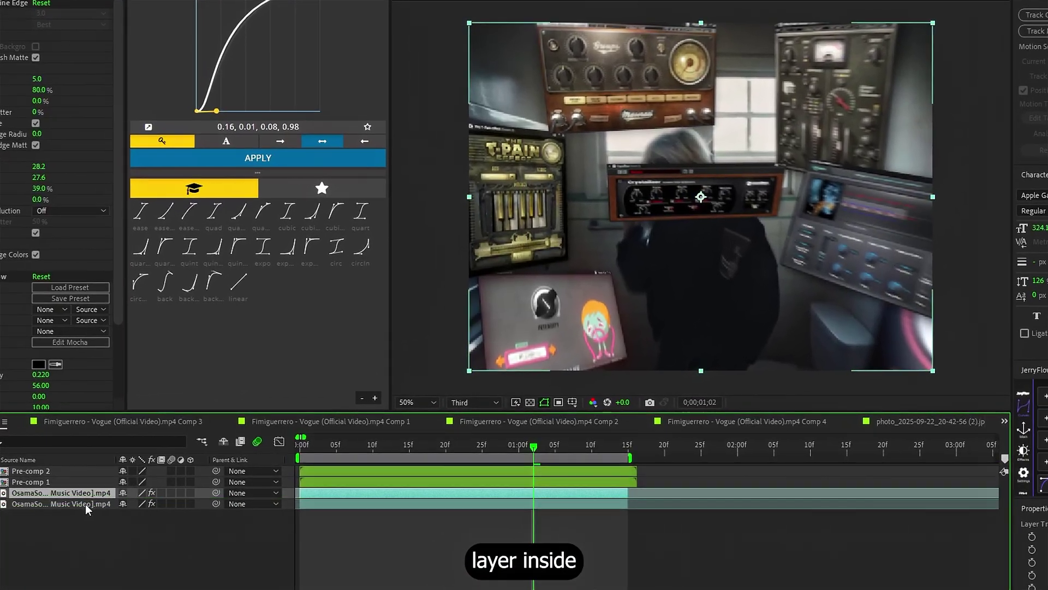
left_click_drag(83, 494, 81, 484)
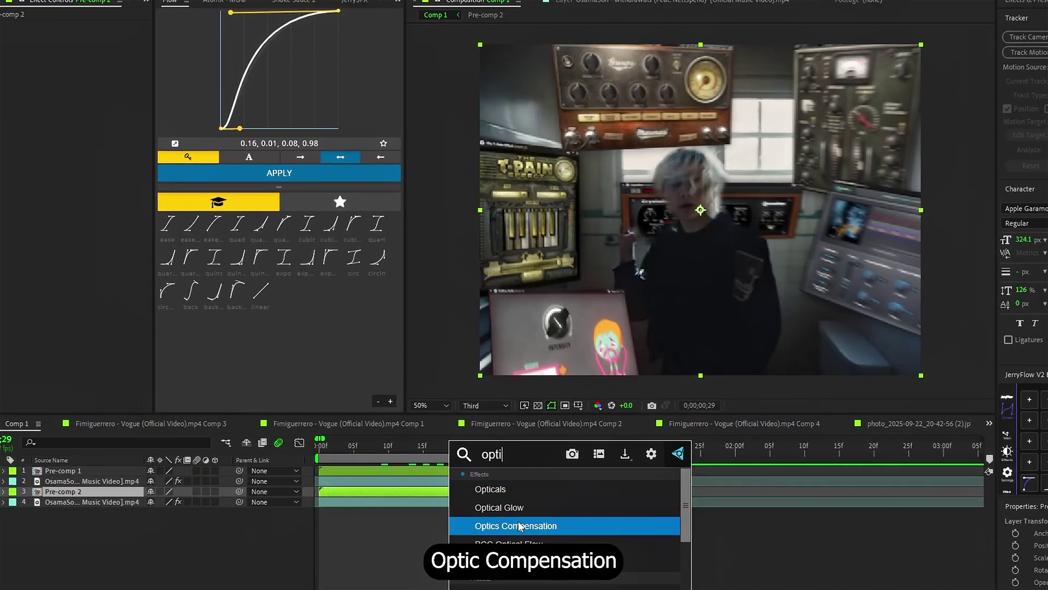
Give Pre-comp 2 Optics Compensation with Reverse Lens Distortion, then add a new adjustment layer.
left_click(519, 522)
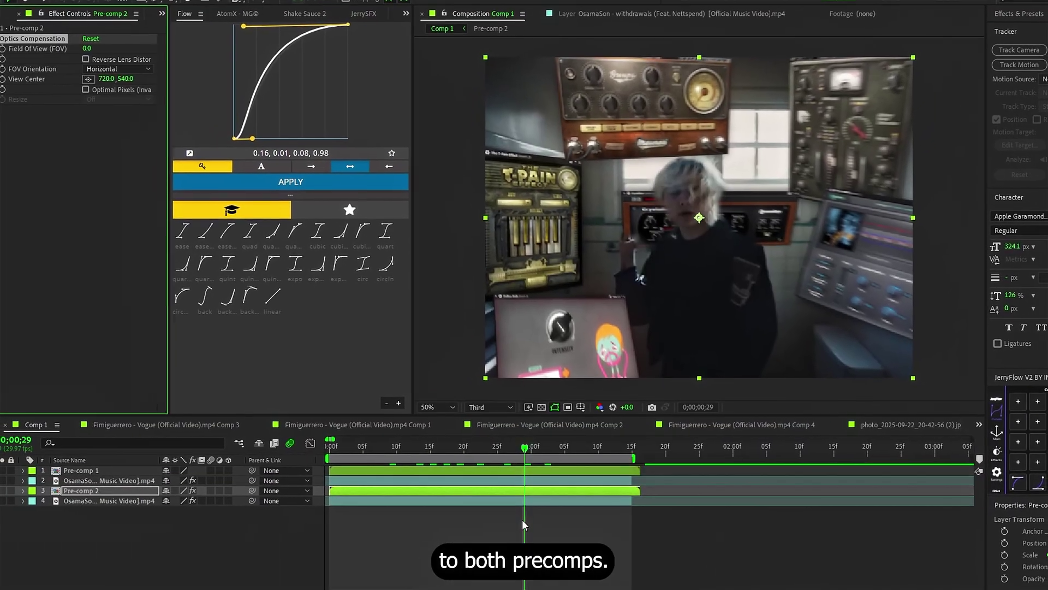
left_click(85, 59)
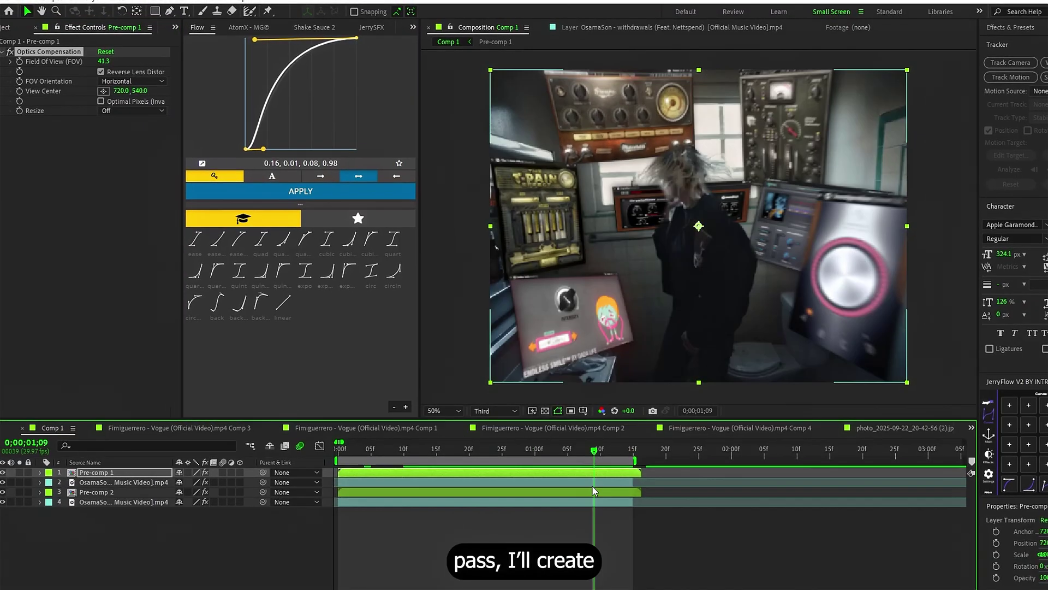
key("ctrl+alt+y")
Apply the Signal effect to the top adjustment layer for a VHS look.
key("ctrl+space")
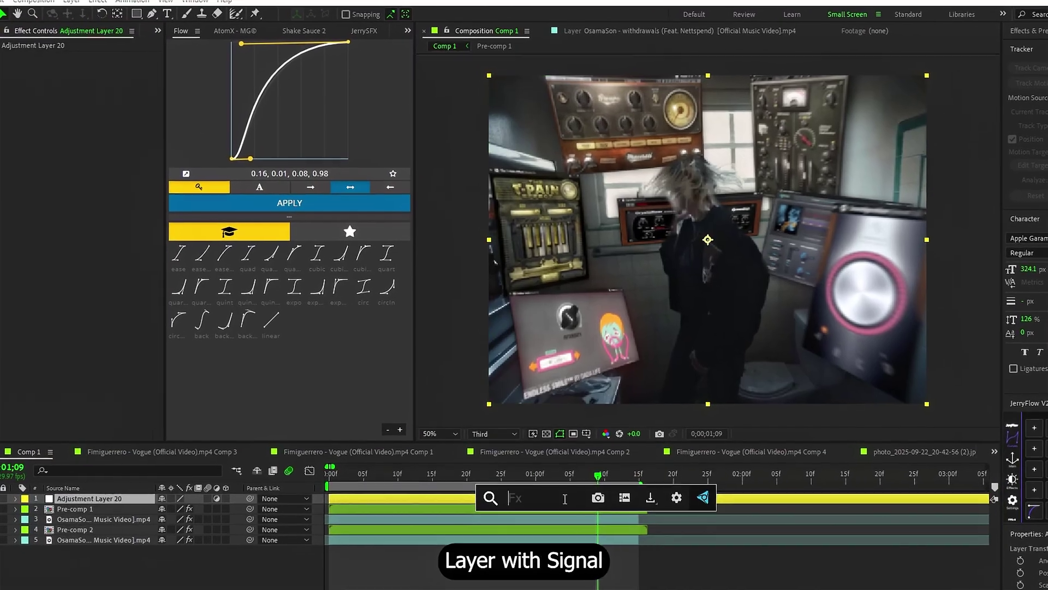
type("signal")
left_click(559, 520)
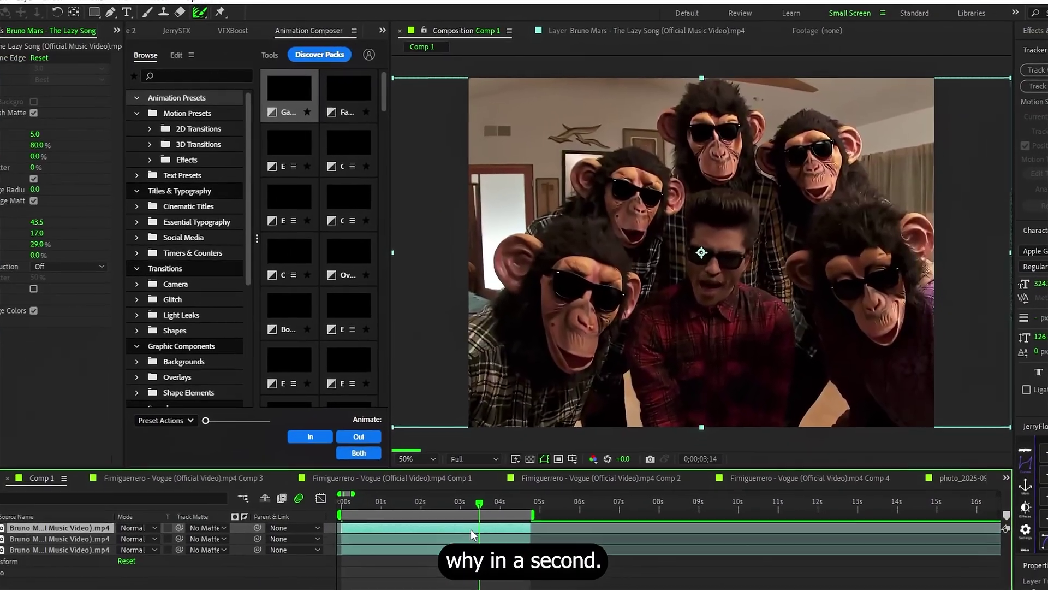
Open the Bruno Mars Lazy Song layer in its own Layer panel.
double_click(512, 540)
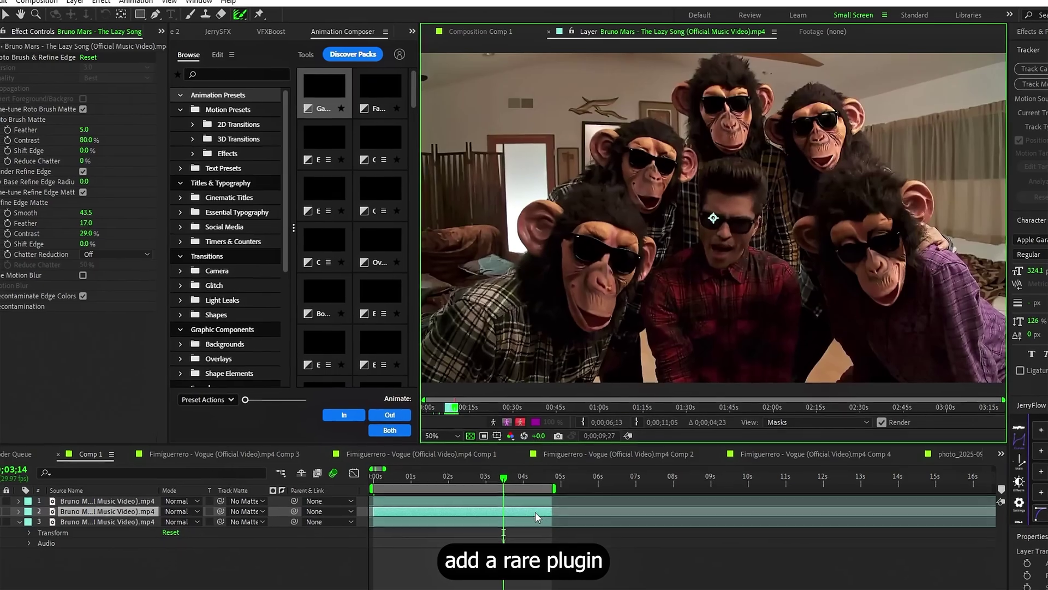
Apply uni.Prism Displacement to the Bruno Mars layer with Gamma raised to 1.66.
key("ctrl+space")
type("prism")
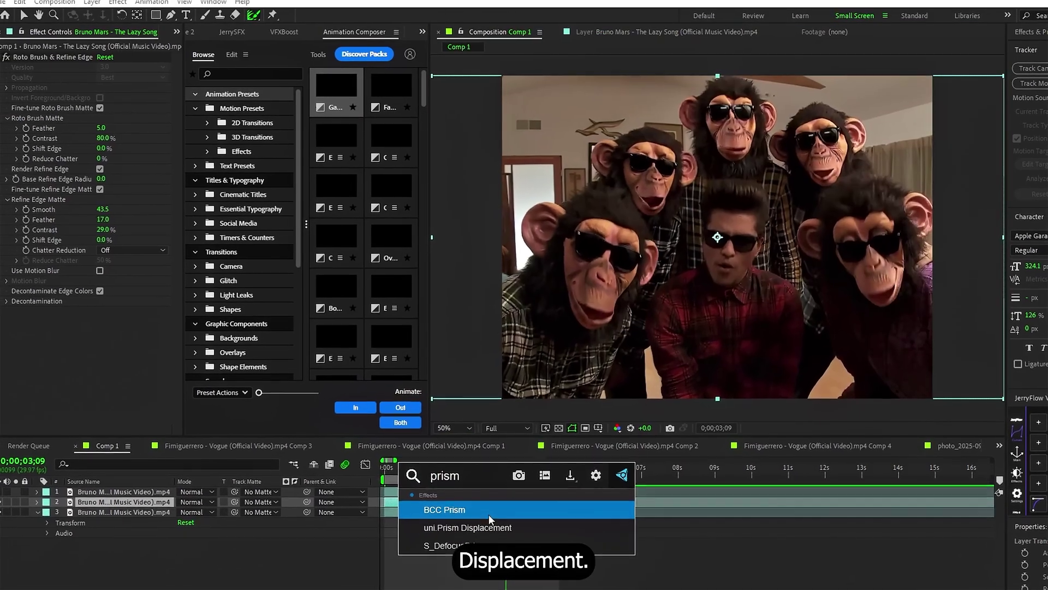
left_click(478, 526)
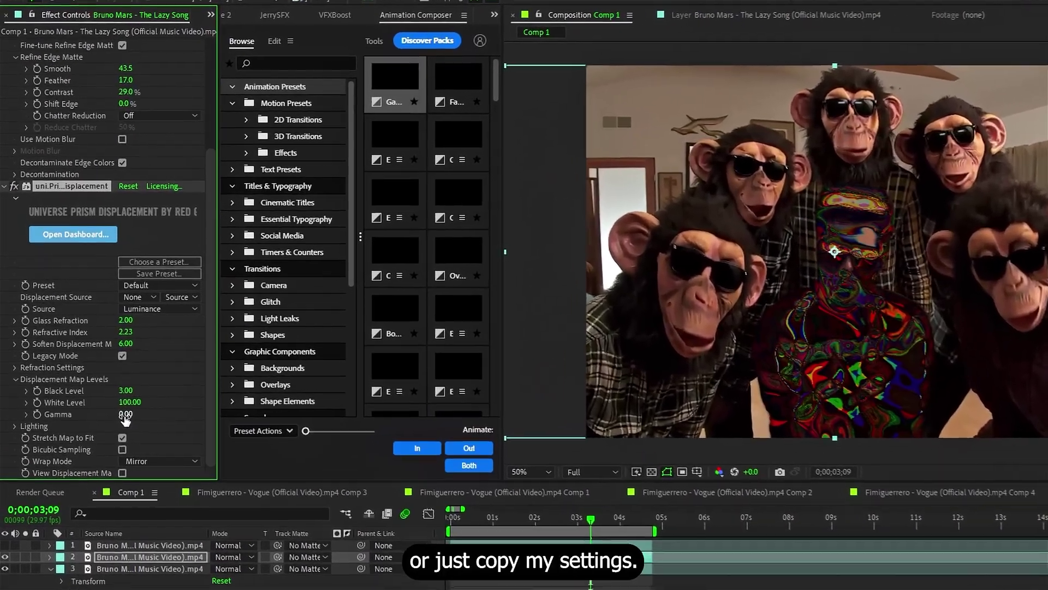
left_click_drag(126, 419, 143, 419)
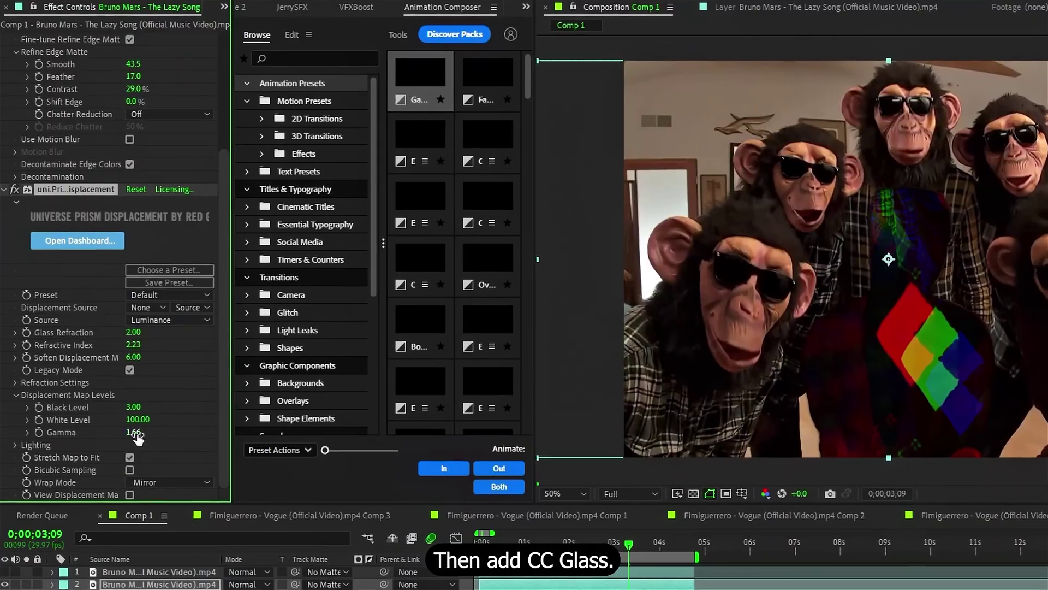
Add CC Glass, expand its Surface settings, and move Glow above CC Glass.
key("ctrl+space")
type("cc glass")
key("Return")
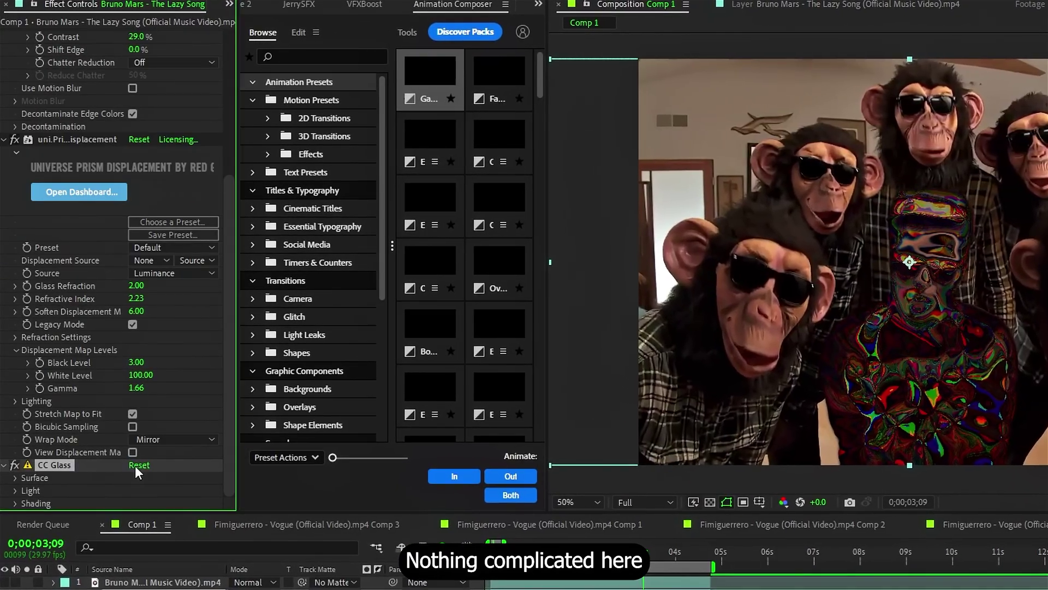
left_click(15, 478)
scroll(82, 436, "down", 2)
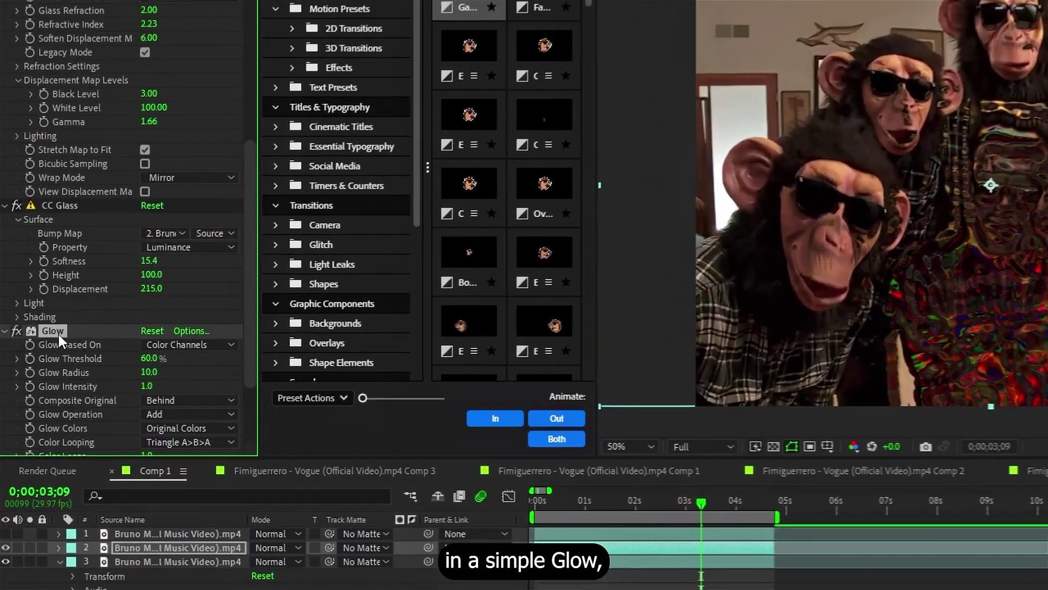
left_click_drag(59, 470, 110, 335)
left_click_drag(93, 222, 97, 211)
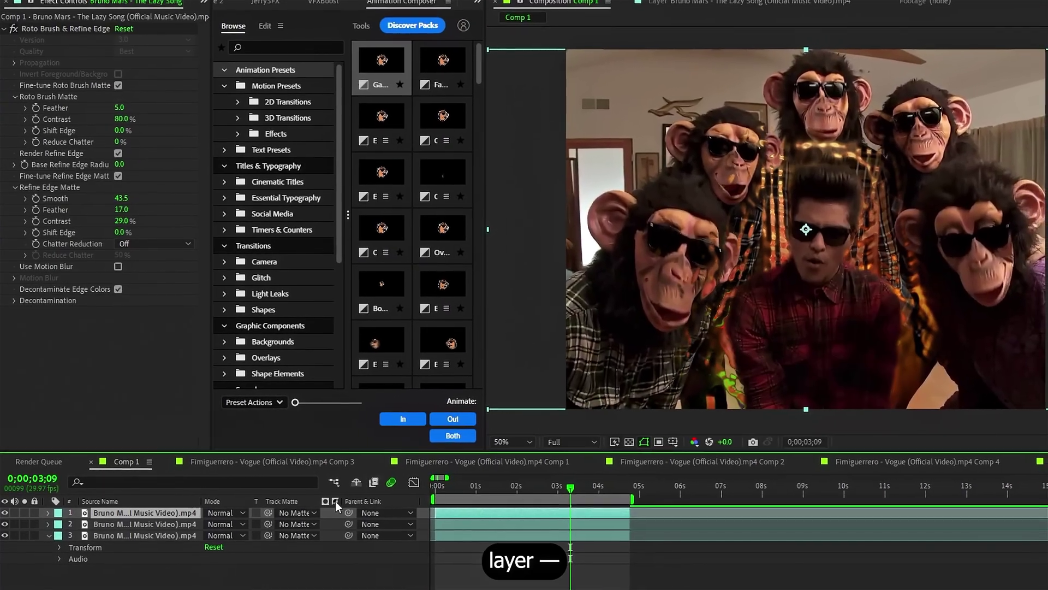
Set the top layer to Classic Difference blending and shift Master Hue about 91°.
left_click(224, 512)
left_click(315, 446)
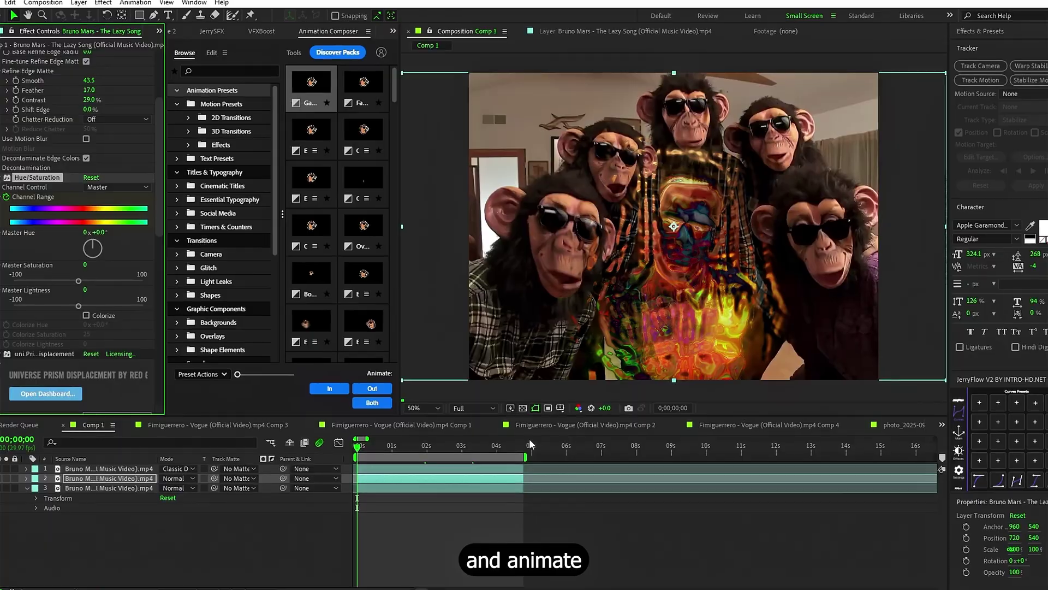
left_click(531, 449)
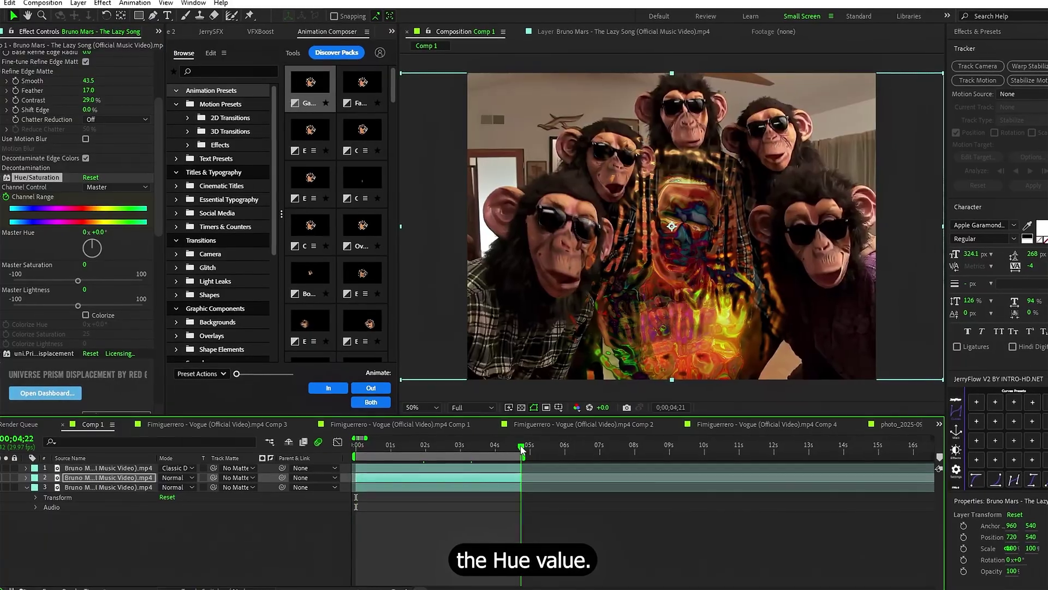
left_click_drag(102, 232, 151, 234)
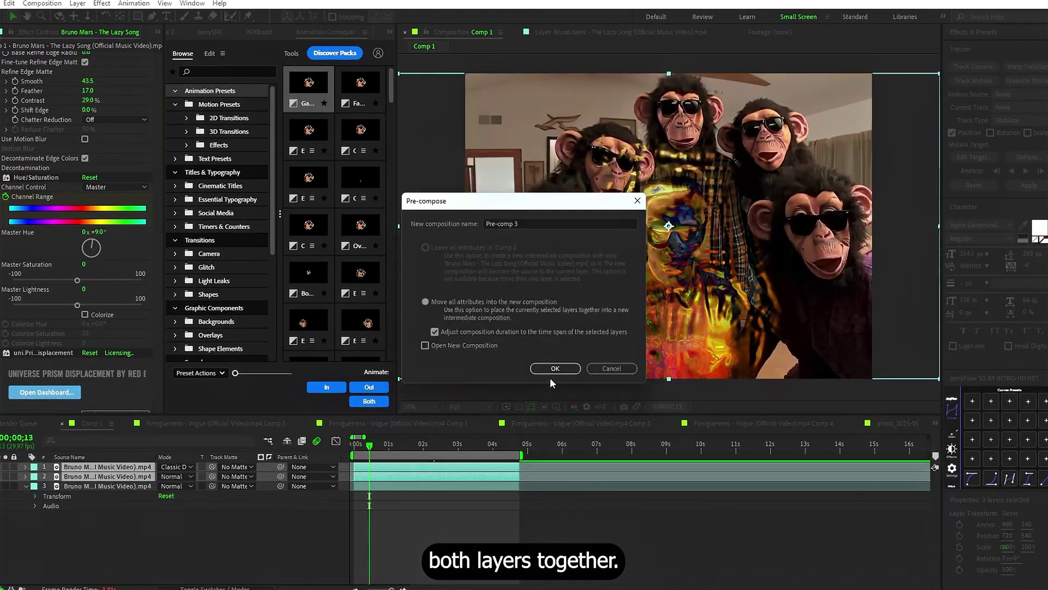
Apply Deep Glow 2 to Pre-comp 3 and set the drop shadow blur to 24.
key("ctrl+space")
type("dee")
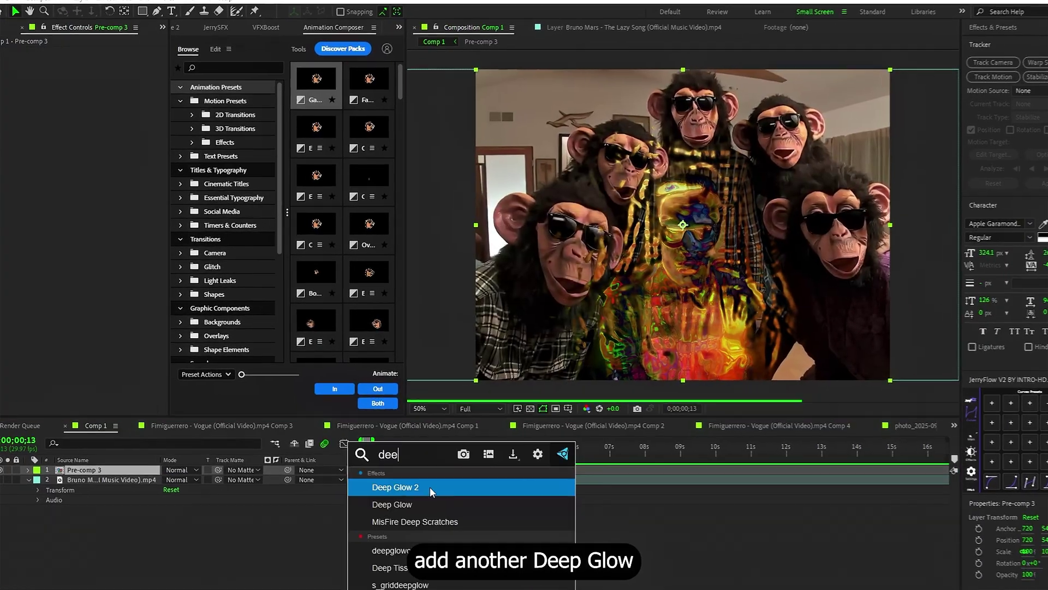
left_click(423, 485)
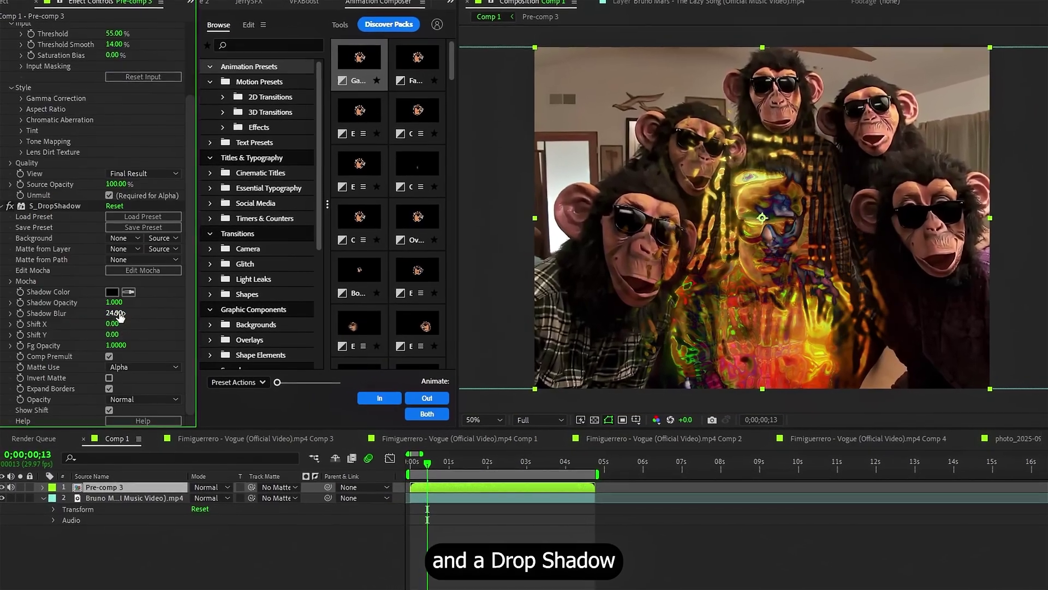
left_click(121, 310)
type("24")
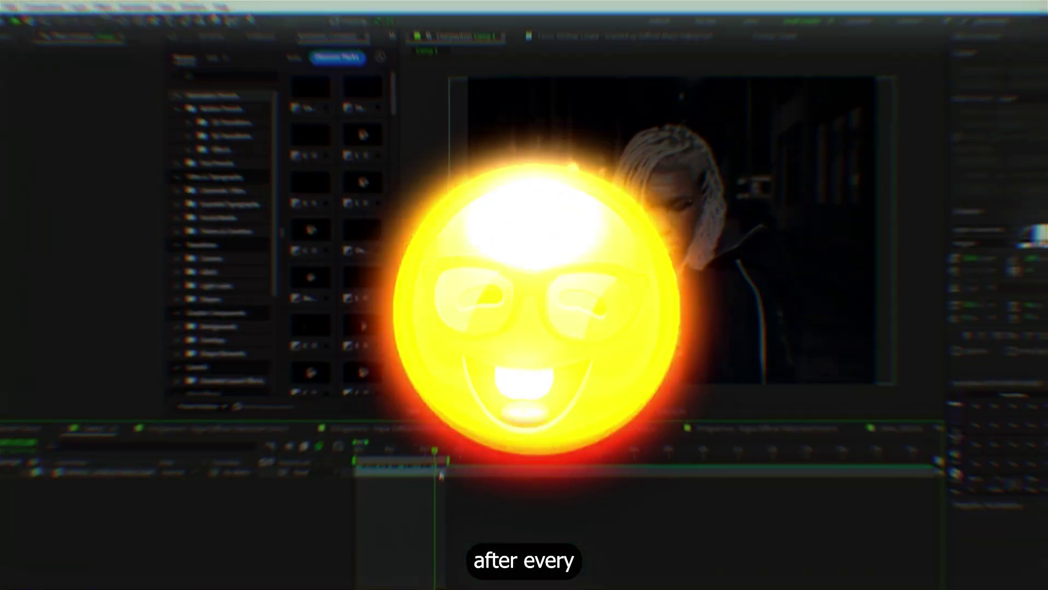
Return to the first frame and add an adjustment layer above the Destroy Lonely clip.
key("Home")
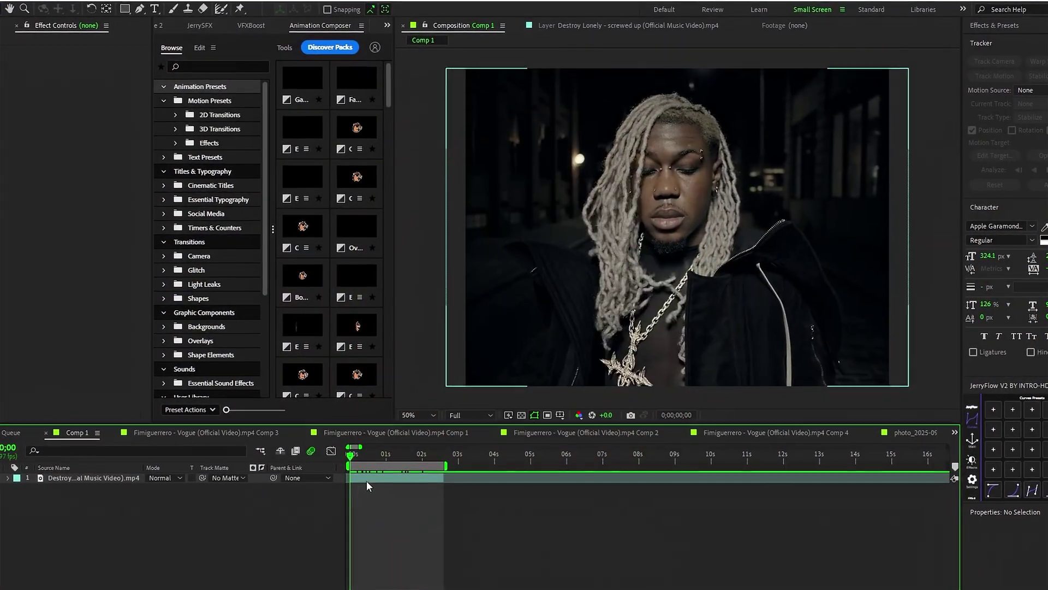
key("ctrl+alt+y")
Apply Optics Compensation to the adjustment layer and adjust its field of view.
key("ctrl+space")
type("opt")
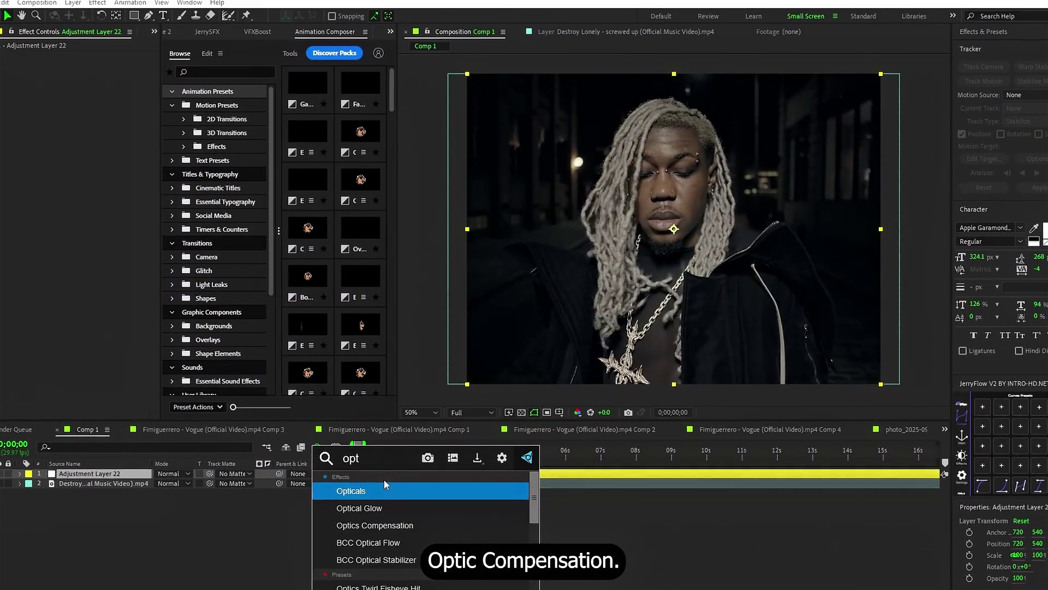
left_click(382, 524)
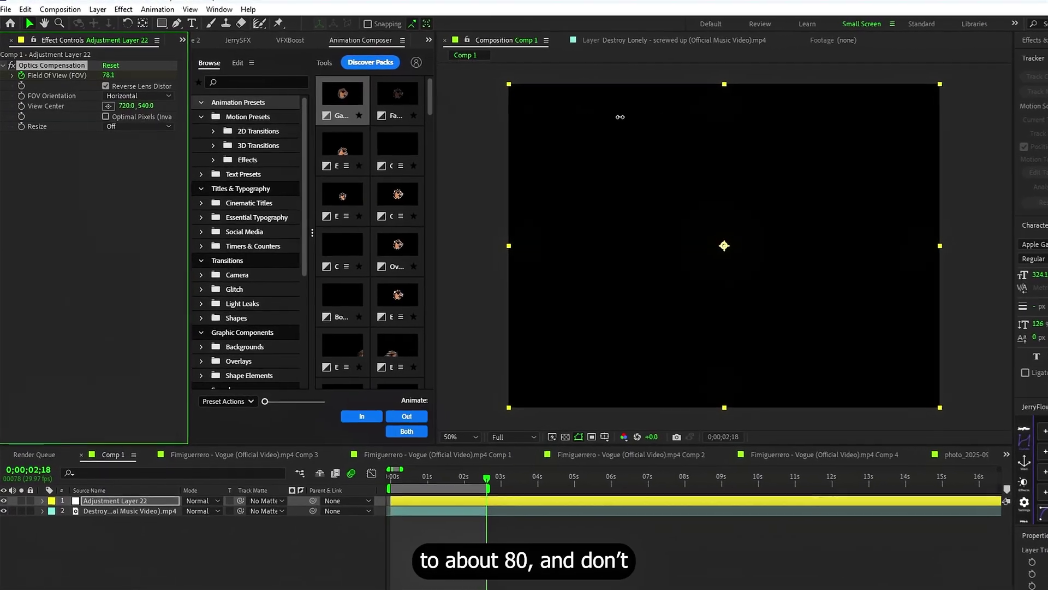
left_click_drag(612, 112, 638, 113)
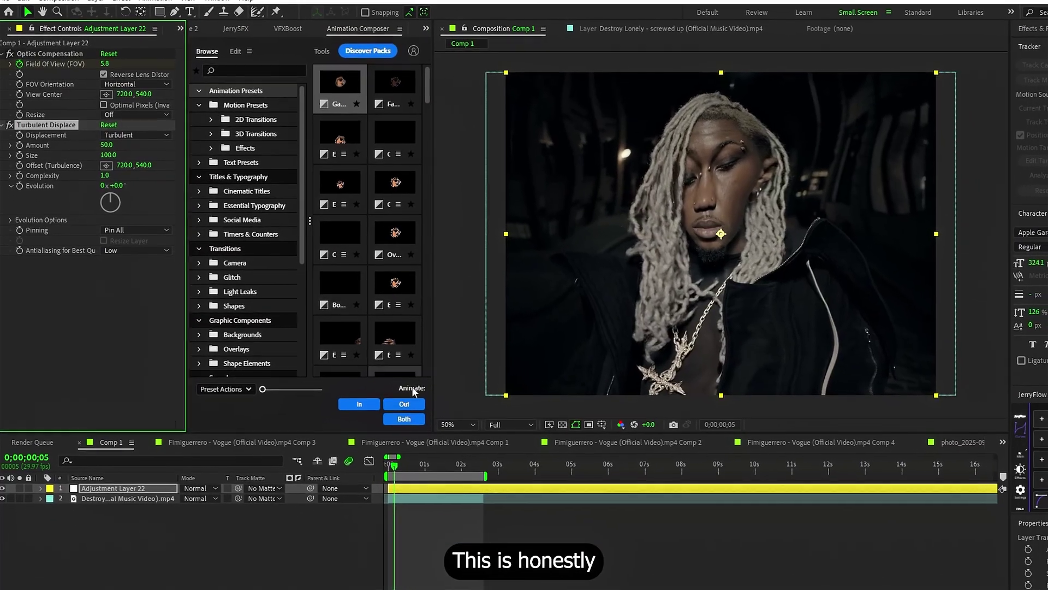
Set Turbulent Displace to Horizontal Displacement and enlarge its Size to about 726.
left_click(393, 463)
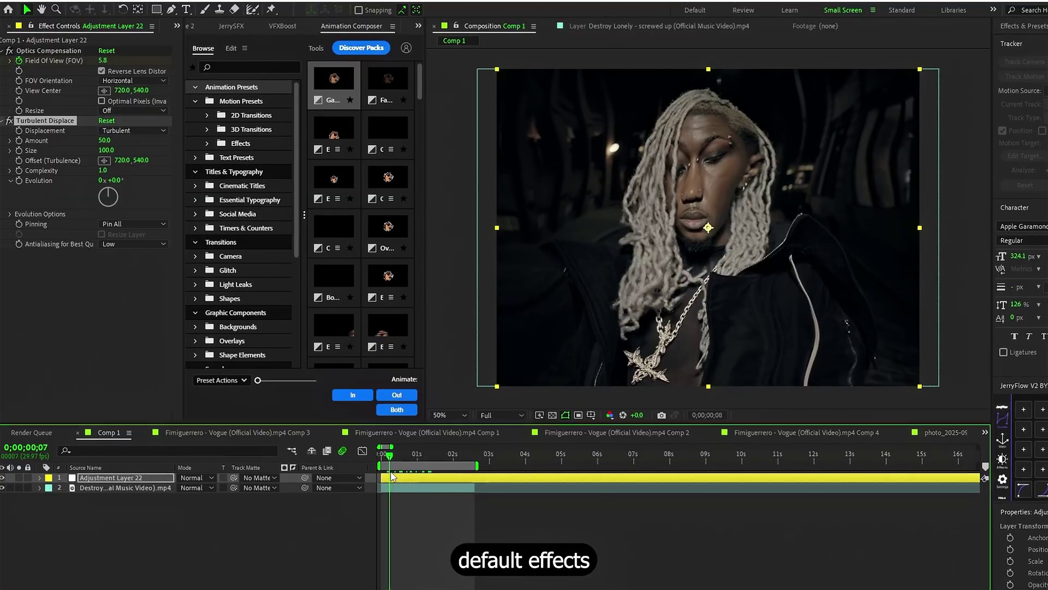
left_click_drag(392, 476, 386, 477)
left_click(134, 130)
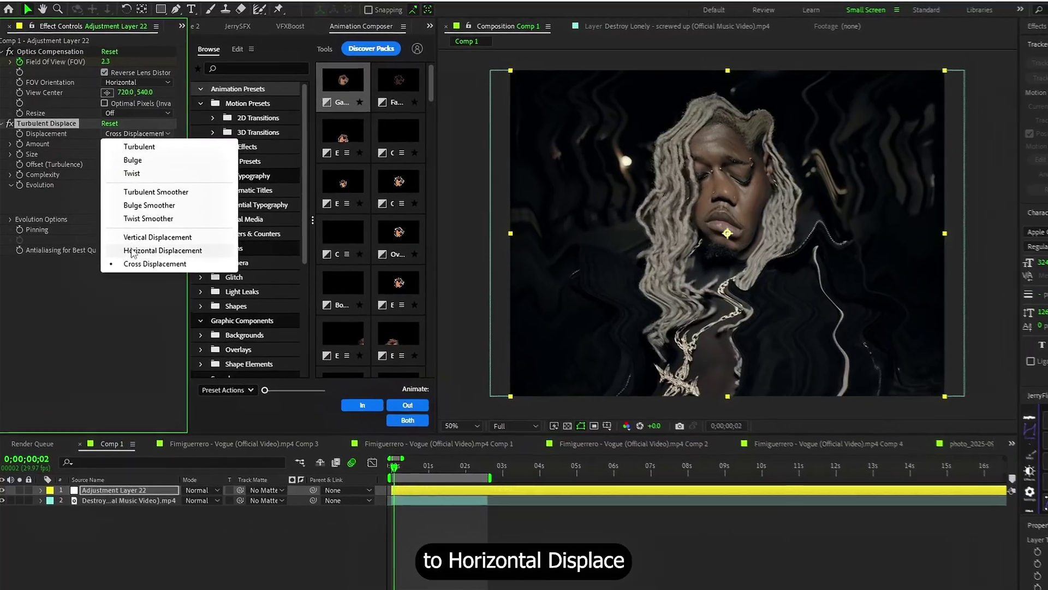
left_click(158, 232)
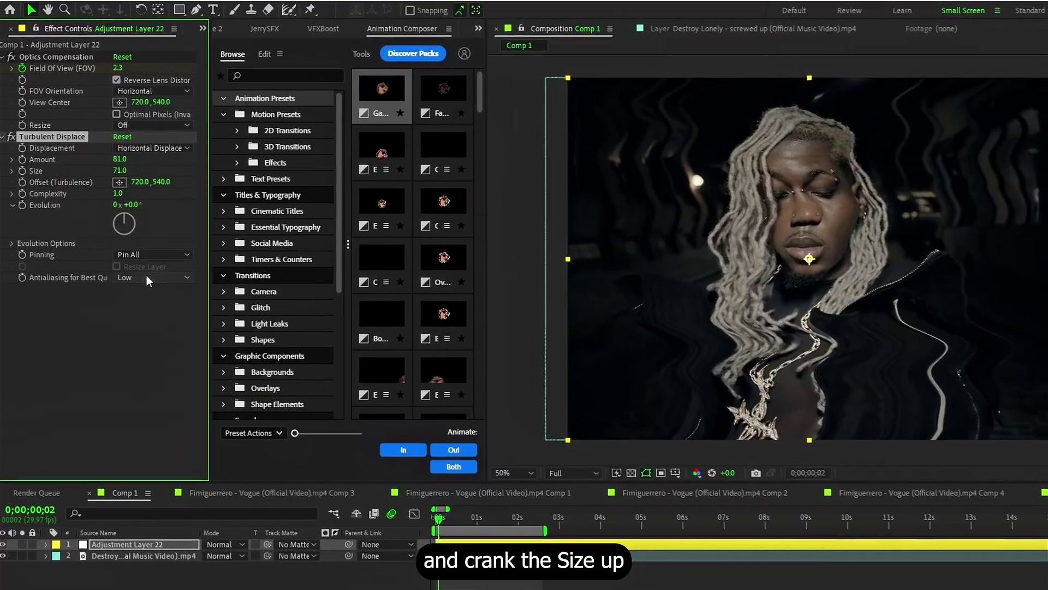
left_click_drag(119, 170, 672, 216)
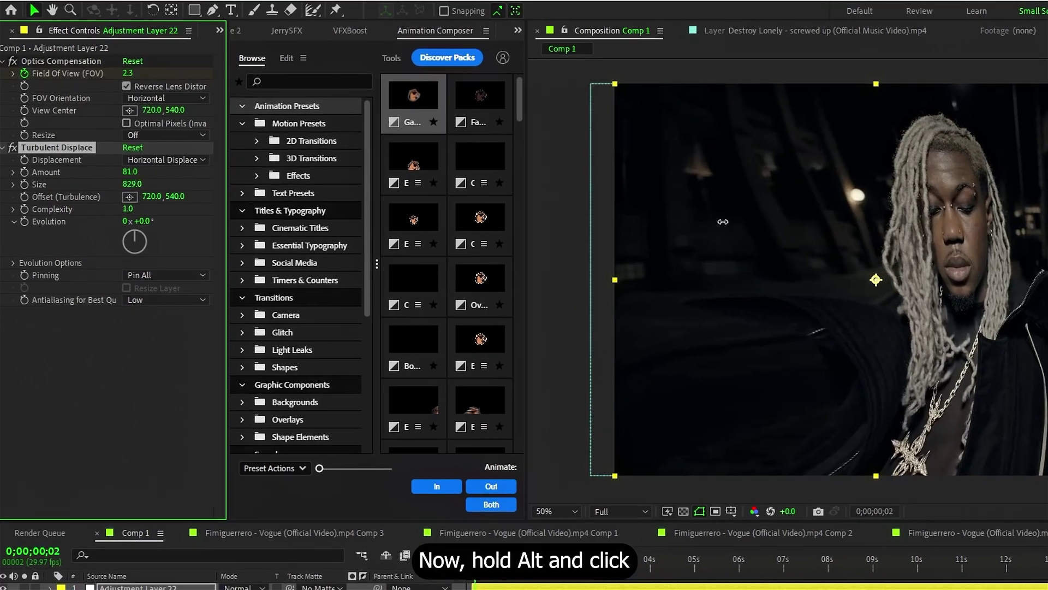
Drive the Turbulent Displace Evolution with the expression time*90 and preview playback.
left_click(27, 218, "alt")
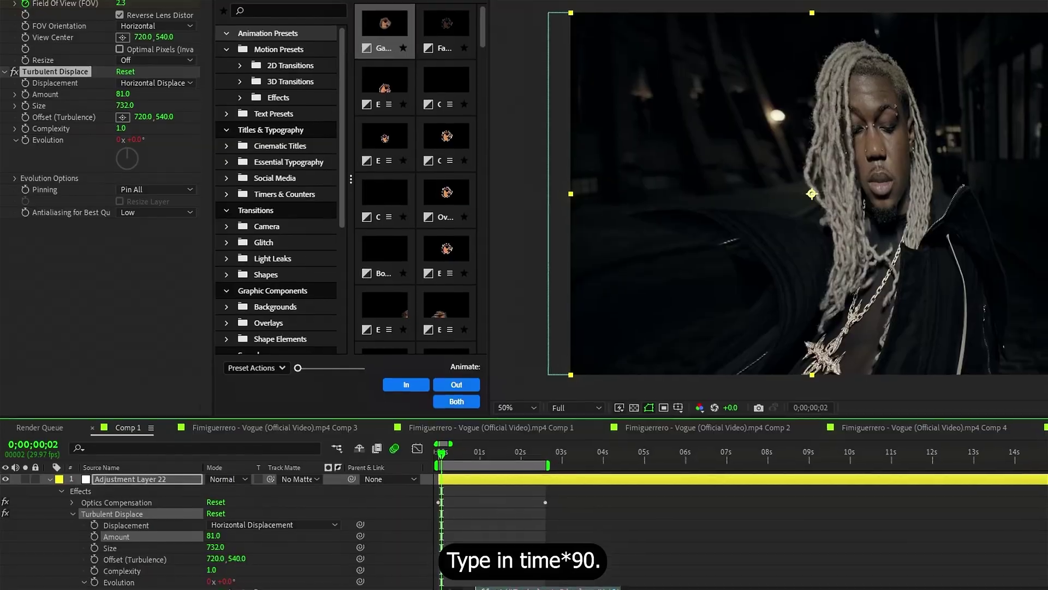
type("time*90")
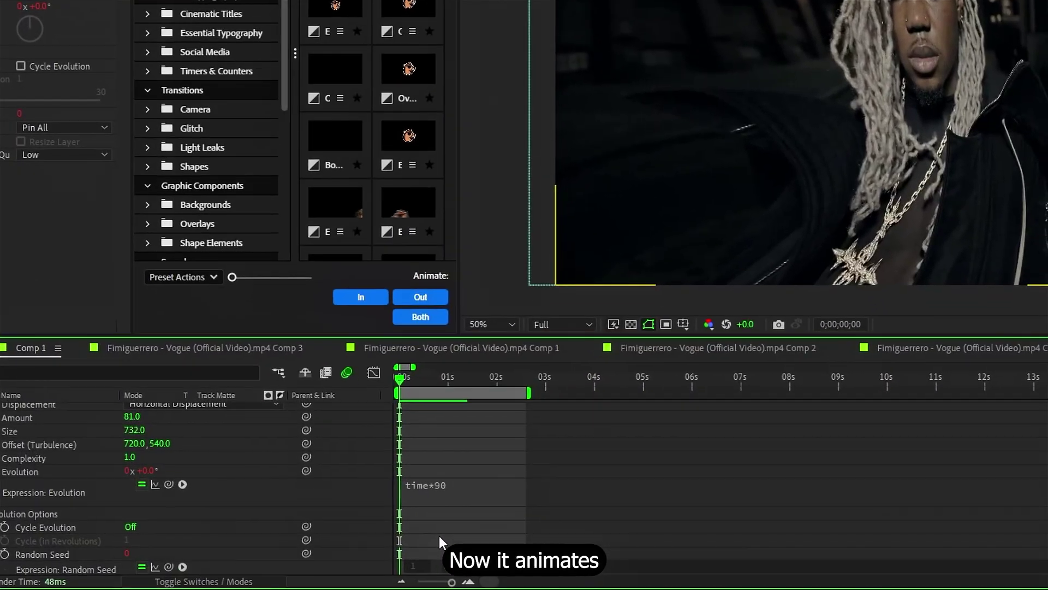
key("space")
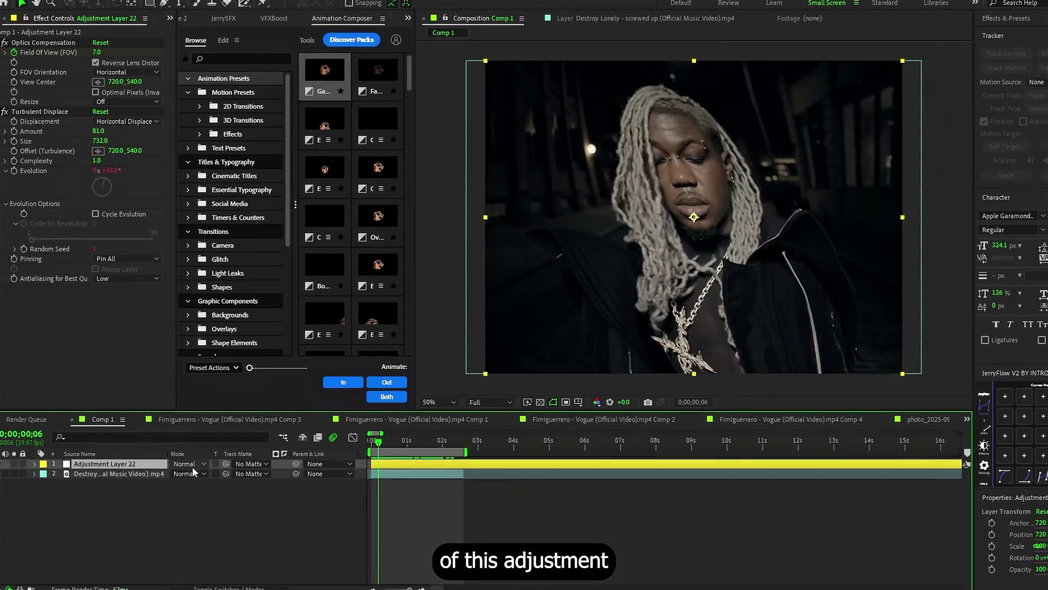
Set the adjustment layer's blending mode to Divide and scrub through the footage.
left_click(182, 461)
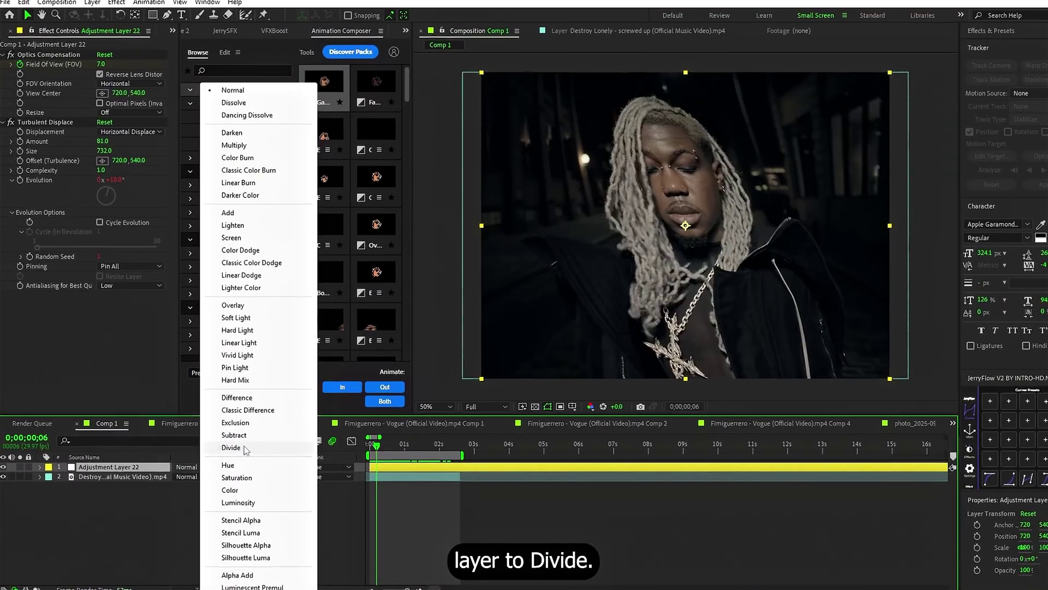
left_click(232, 448)
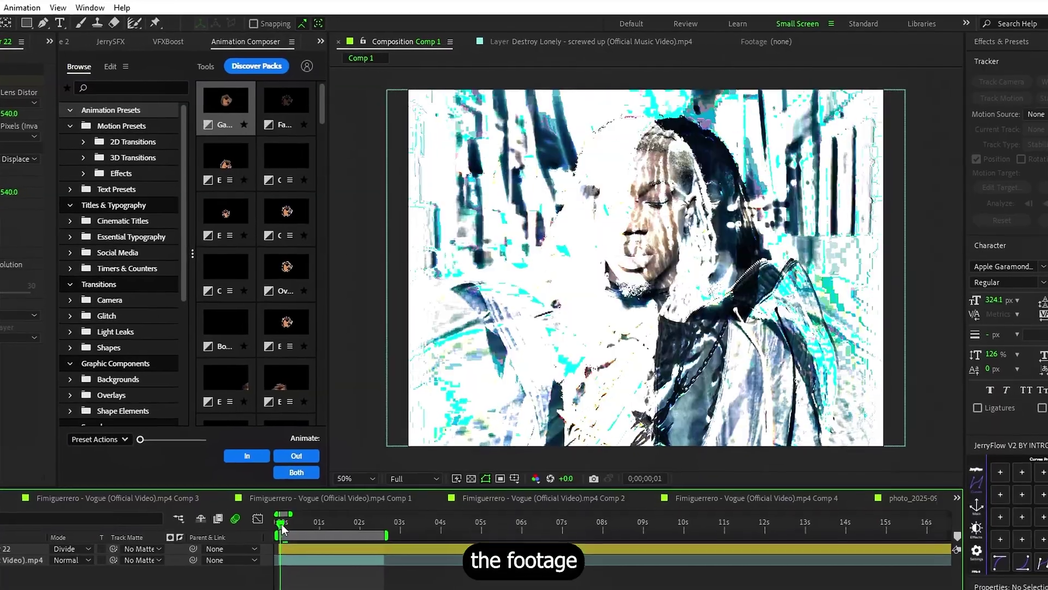
left_click_drag(283, 529, 378, 463)
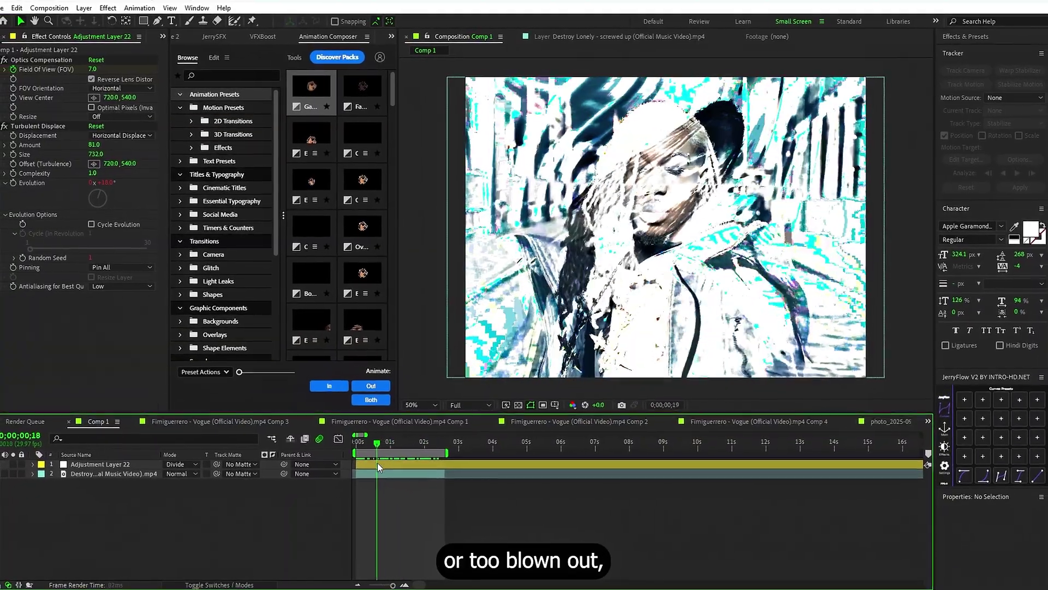
Add Exposure to the adjustment layer with Exposure 0.39 and Gamma Correction 1.71.
key("ctrl+space")
type("ex")
key("Return")
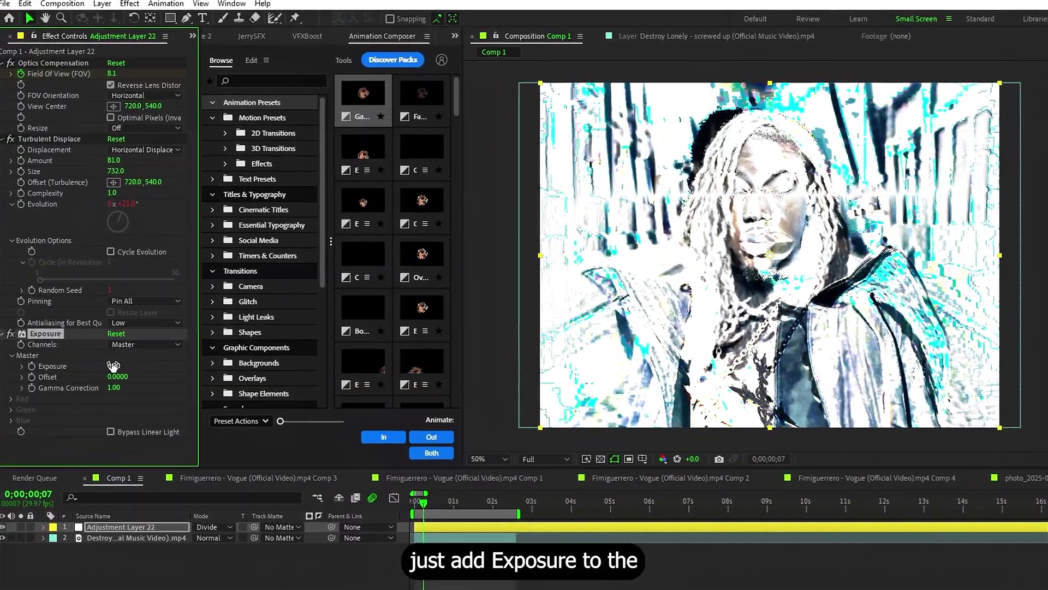
left_click_drag(109, 357, 118, 356)
left_click_drag(118, 399, 141, 403)
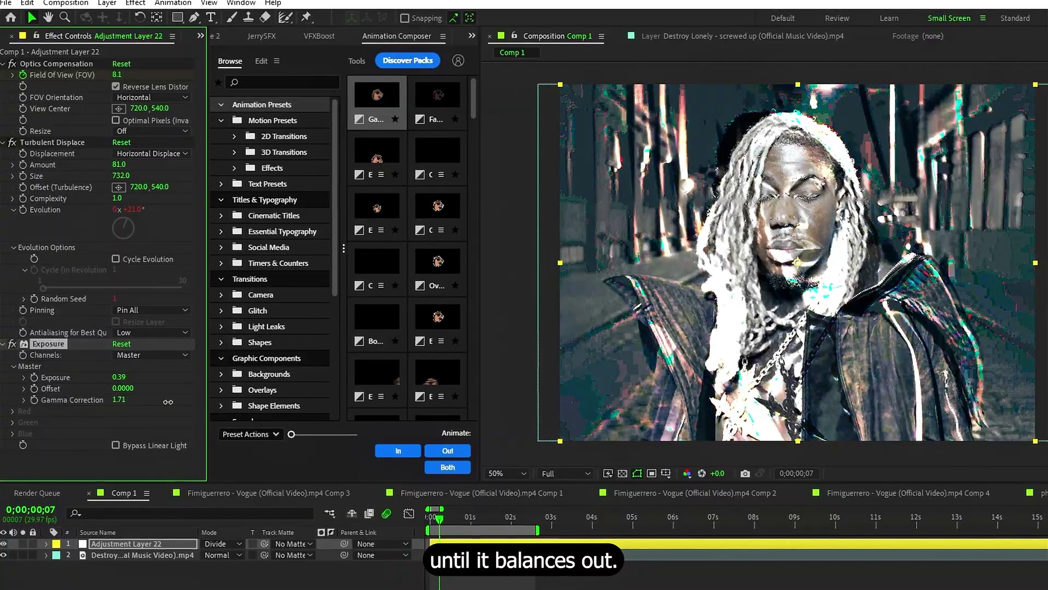